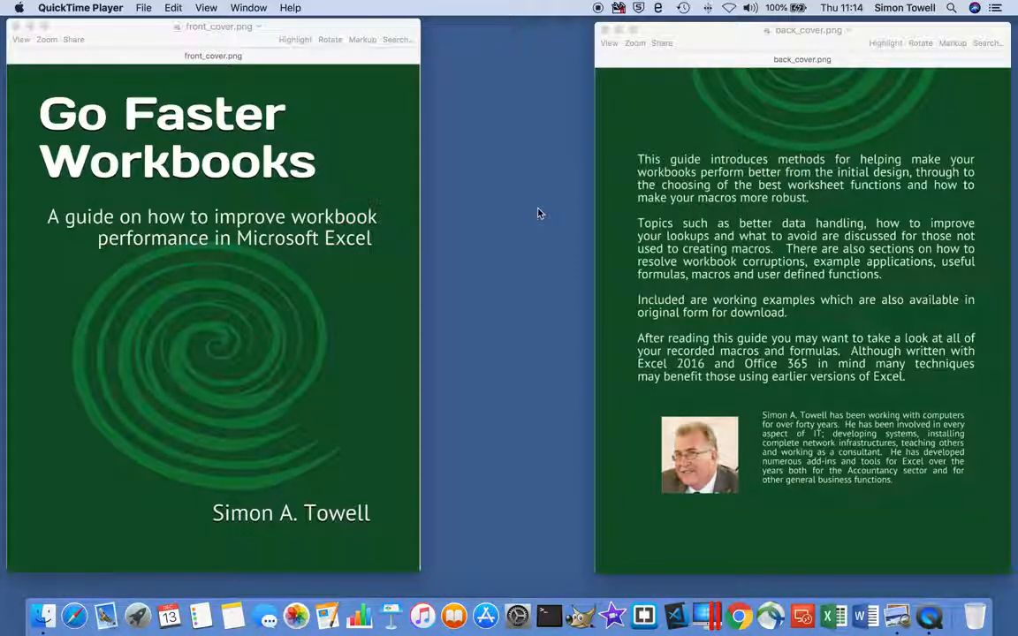
Create a blank workbook in Microsoft Excel and set the worksheet zoom to 150%.
{"action": "left_click", "coordinate": [829, 619]}
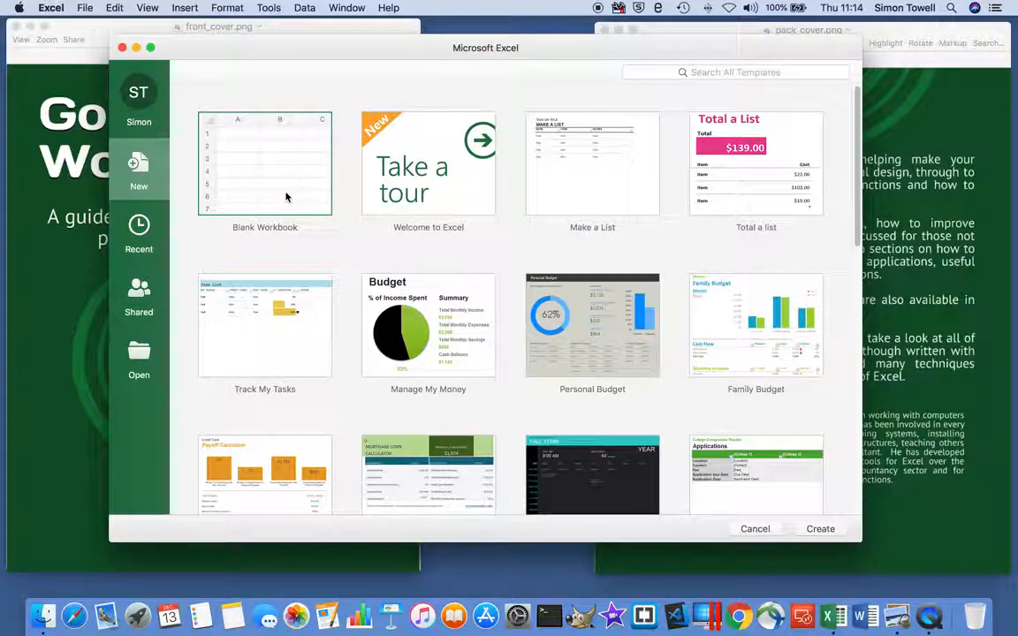
{"action": "double_click", "coordinate": [285, 196]}
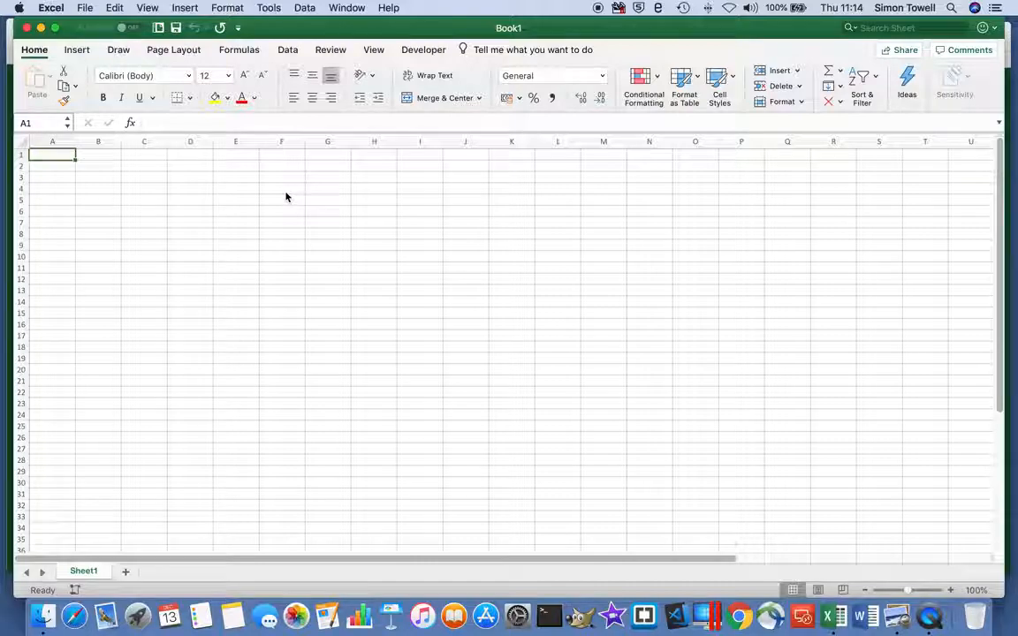
{"action": "left_click", "coordinate": [373, 50]}
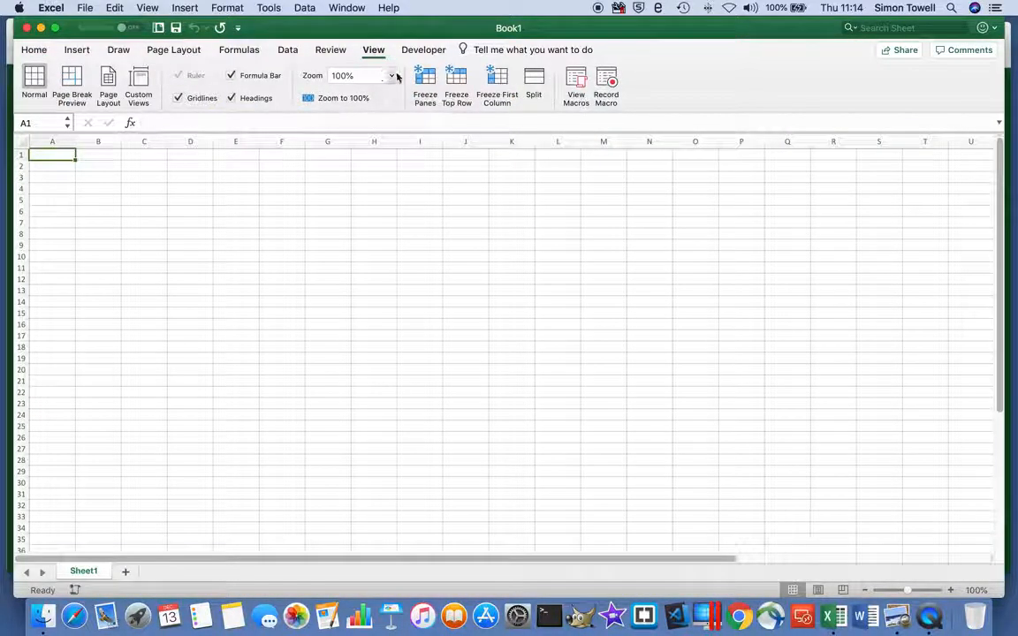
{"action": "left_click", "coordinate": [392, 75]}
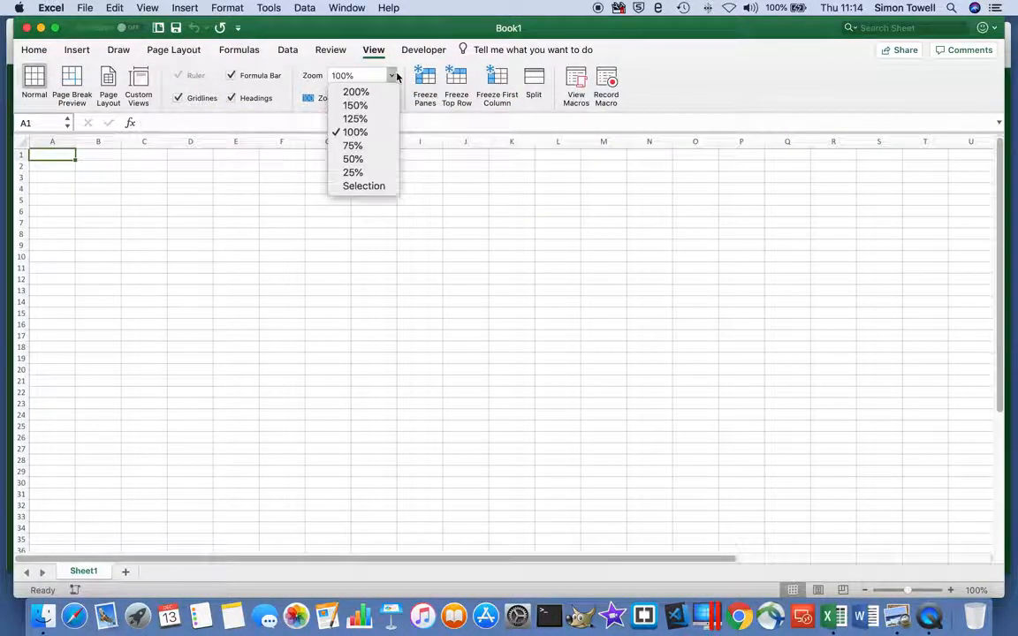
{"action": "left_click", "coordinate": [357, 105]}
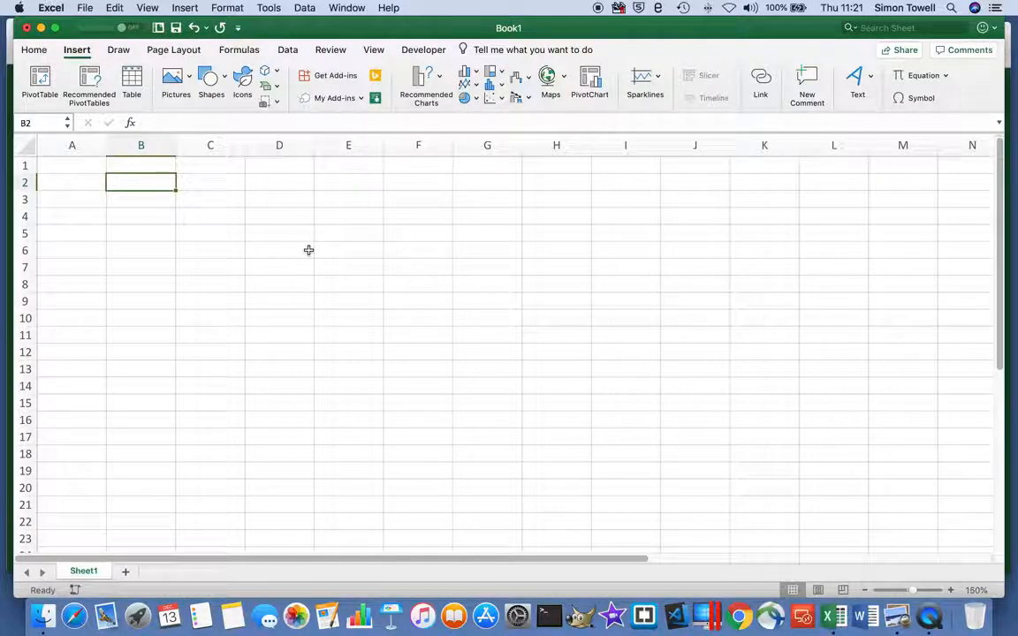
Enter the headings a, b, c, area and circumference in cells B2 to F2 and fit column F to its text.
{"action": "type", "text": "a"}
{"action": "double_click", "coordinate": [228, 187]}
{"action": "type", "text": "b"}
{"action": "left_click", "coordinate": [282, 184]}
{"action": "type", "text": "c"}
{"action": "left_click", "coordinate": [353, 182]}
{"action": "type", "text": "area"}
{"action": "left_click", "coordinate": [414, 182]}
{"action": "type", "text": "c"}
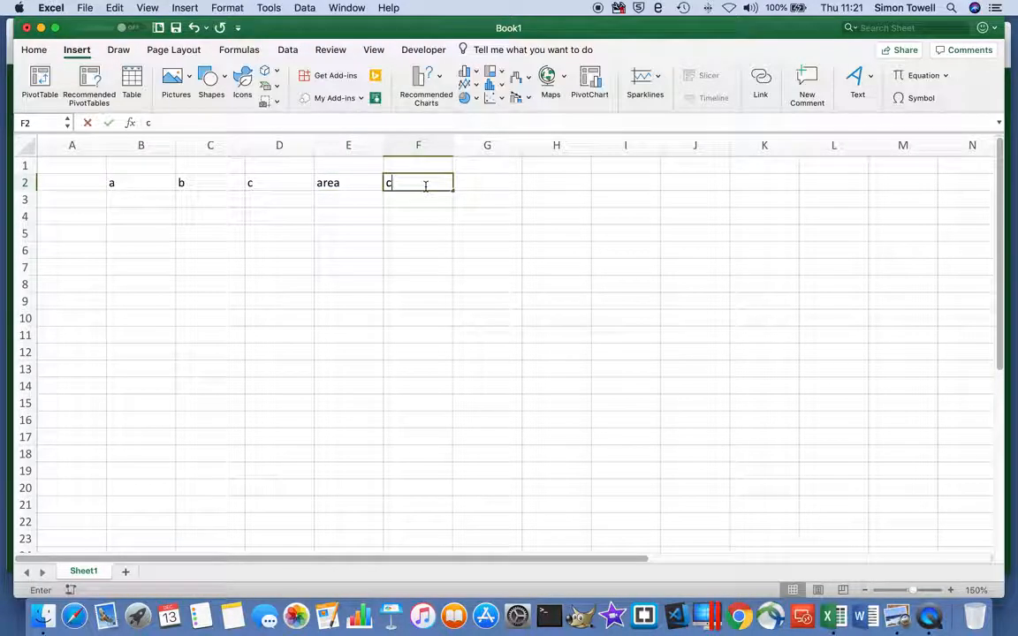
{"action": "type", "text": "ircumfer"}
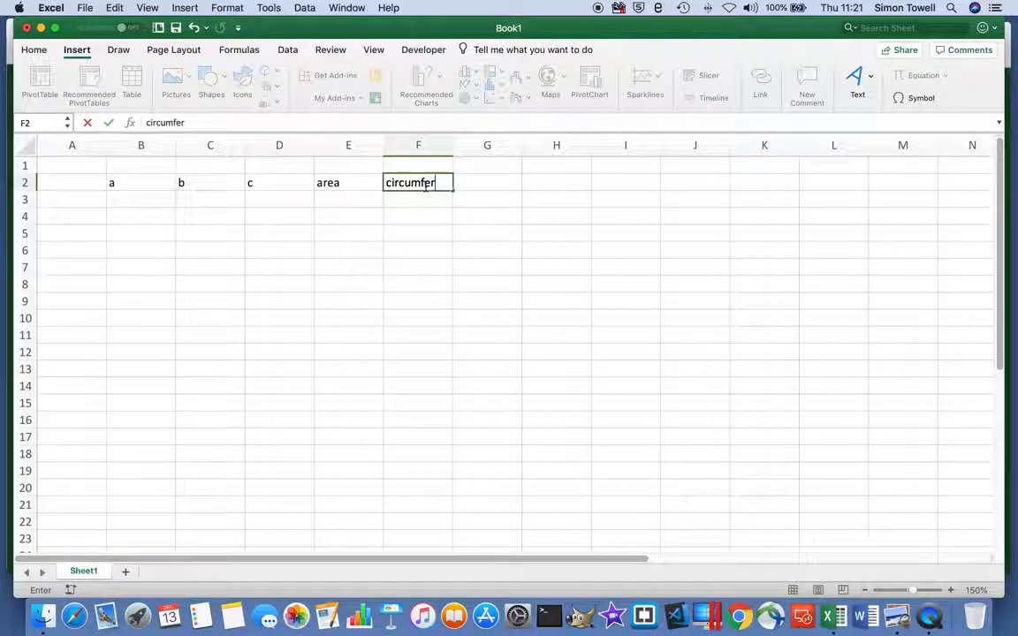
{"action": "type", "text": "ence"}
{"action": "key", "text": "Return"}
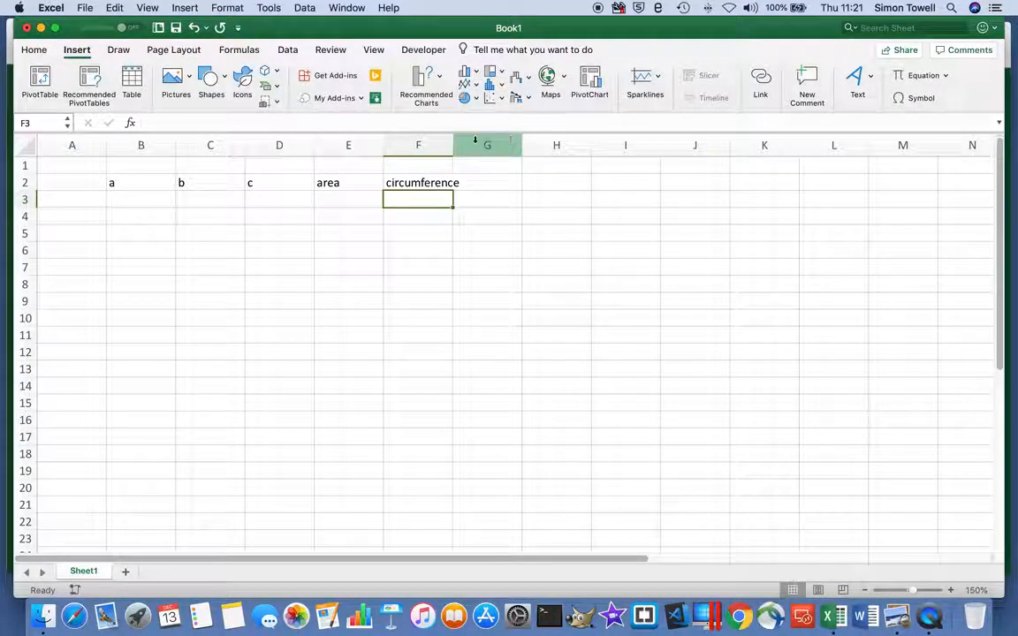
{"action": "double_click", "coordinate": [453, 141]}
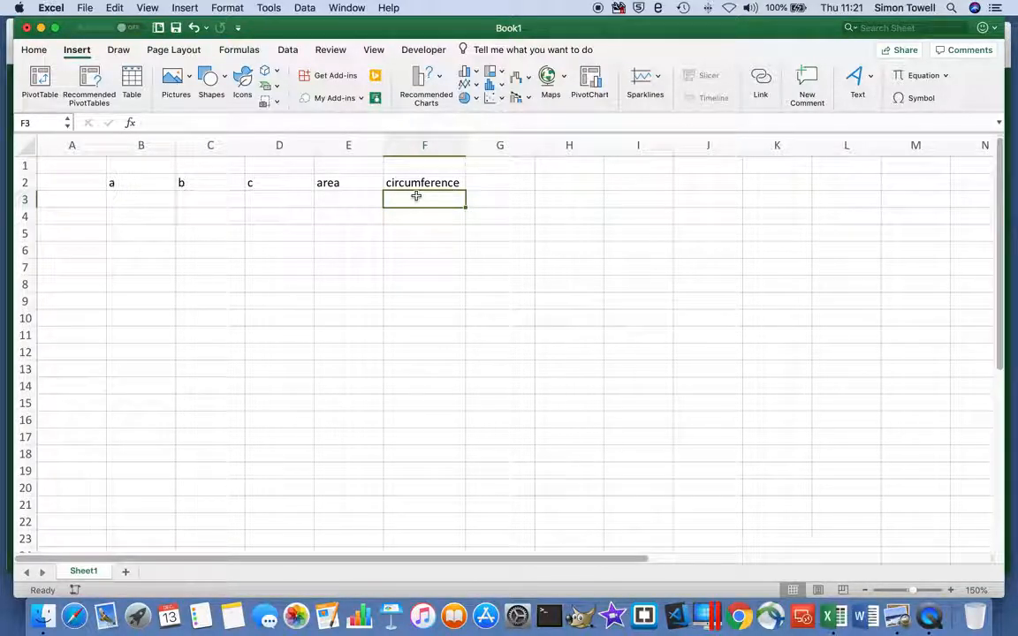
Enter the values 3, 4 and 5 in cells B3, C3 and D3.
{"action": "left_click", "coordinate": [130, 199]}
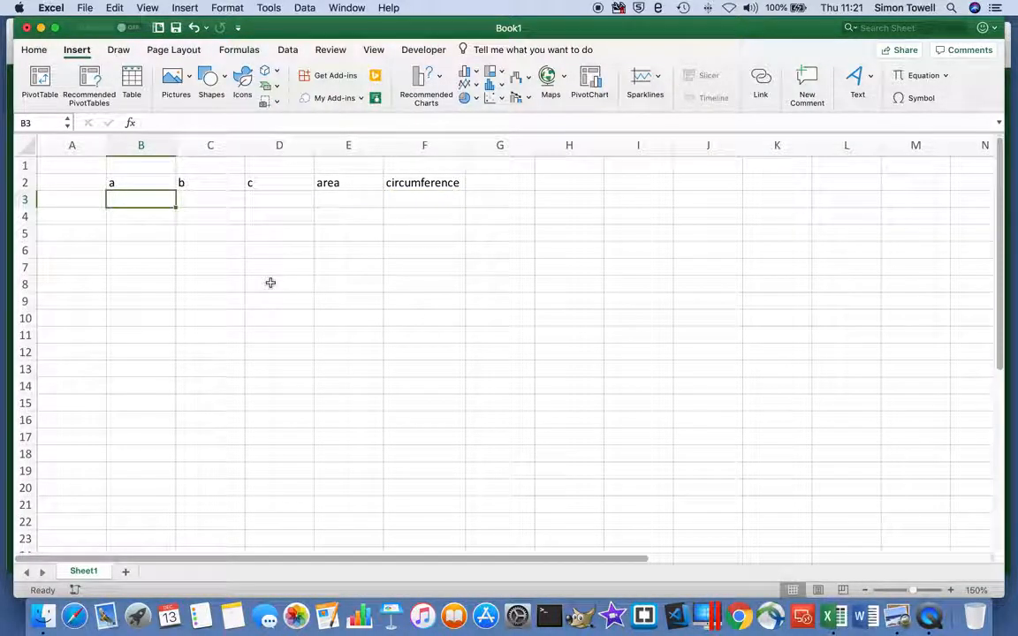
{"action": "type", "text": "3"}
{"action": "left_click", "coordinate": [216, 199]}
{"action": "type", "text": "4"}
{"action": "left_click", "coordinate": [267, 199]}
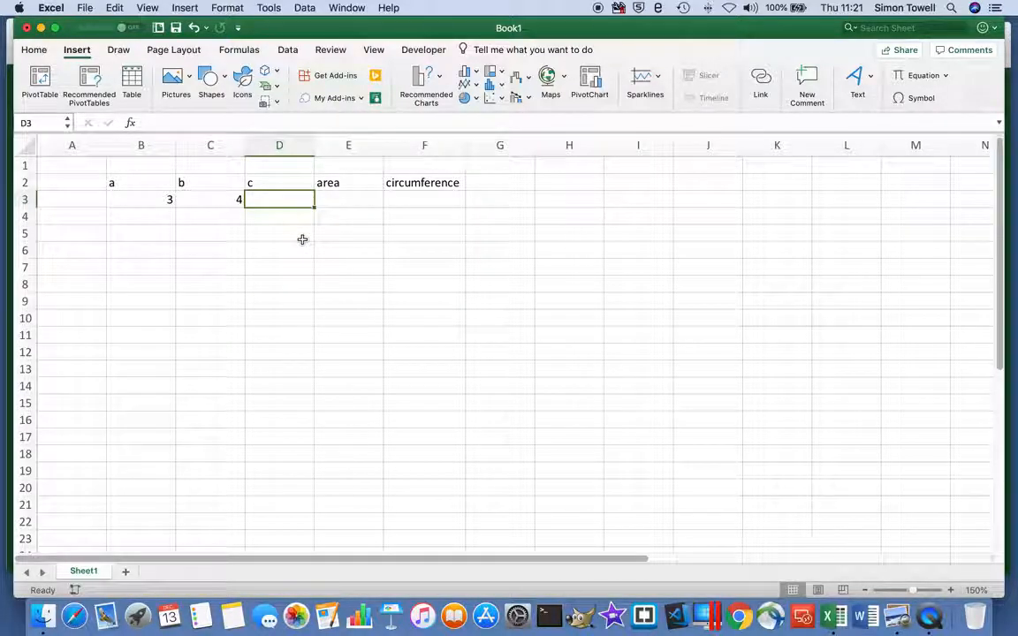
{"action": "type", "text": "5"}
{"action": "left_click", "coordinate": [342, 198]}
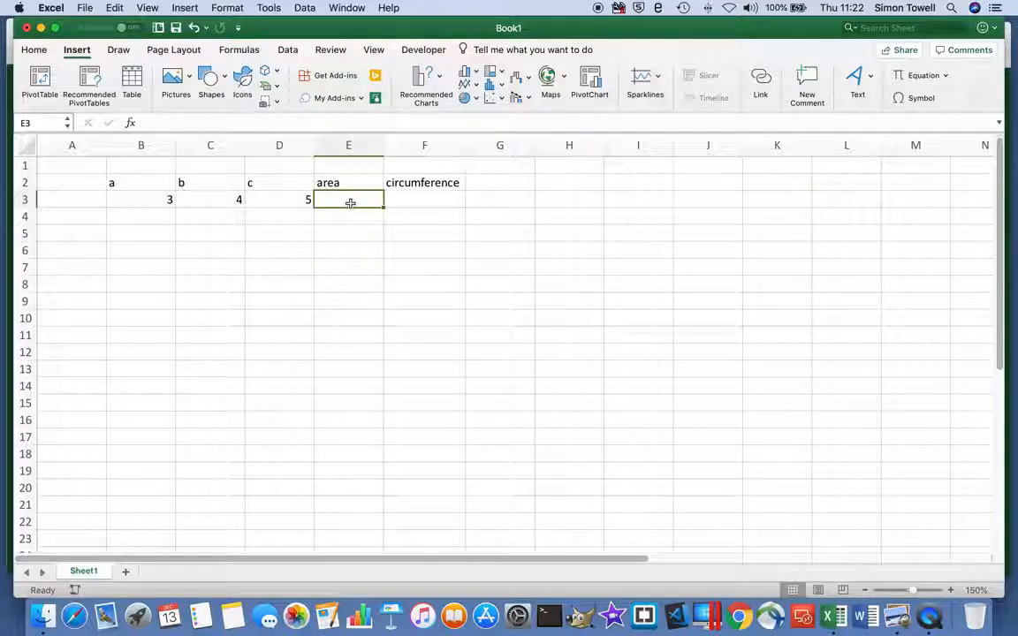
Replace the value in D3 with the formula =SQRT(B3*B3+C3*C3) for side c.
{"action": "left_click", "coordinate": [281, 201]}
{"action": "type", "text": "="}
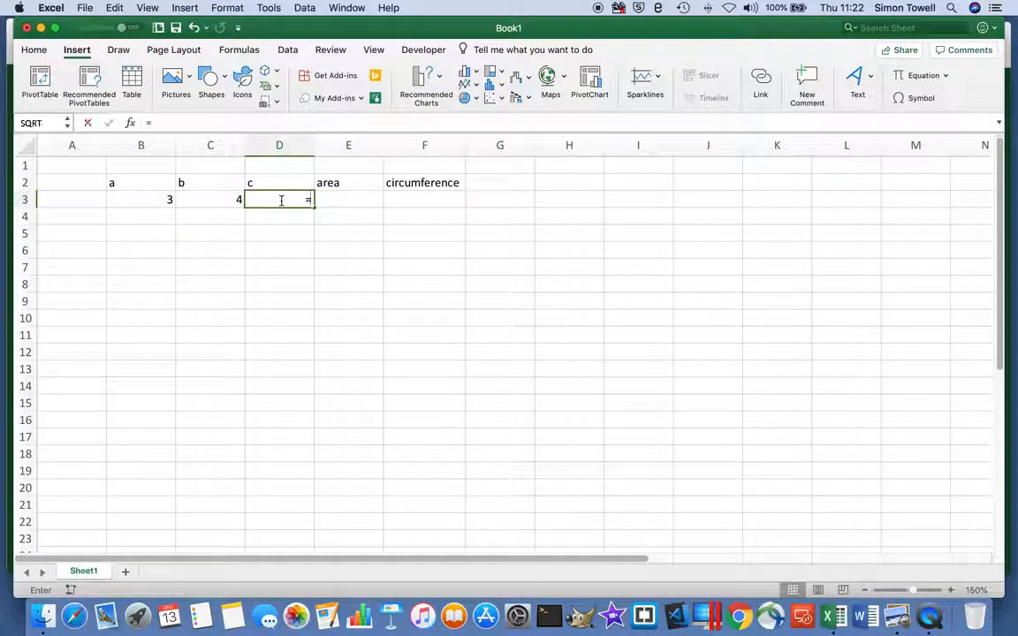
{"action": "type", "text": "sq"}
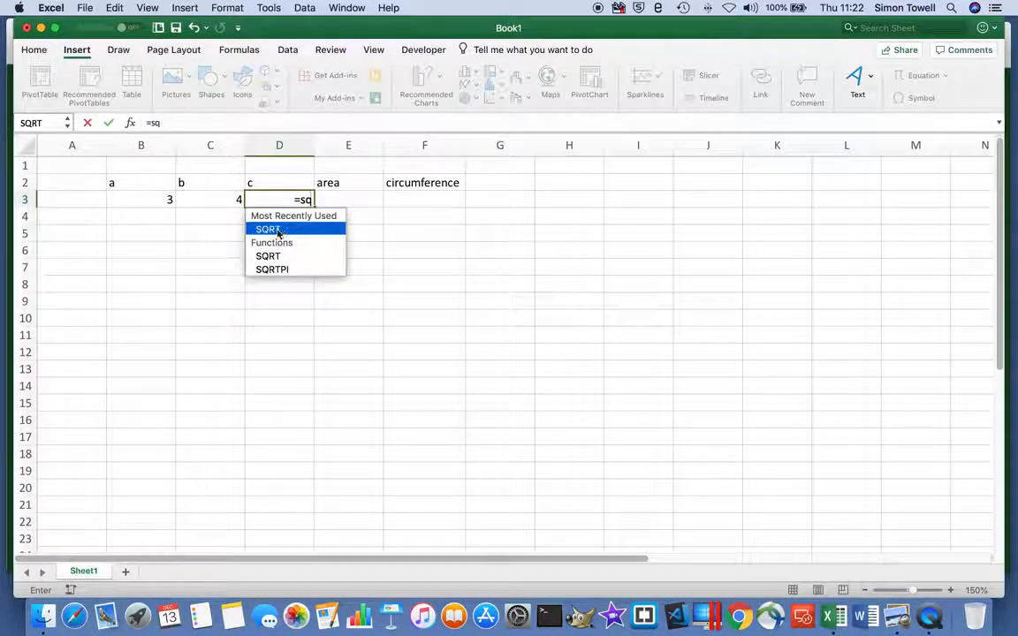
{"action": "key", "text": "Tab"}
{"action": "left_click", "coordinate": [277, 231]}
{"action": "left_click", "coordinate": [142, 198]}
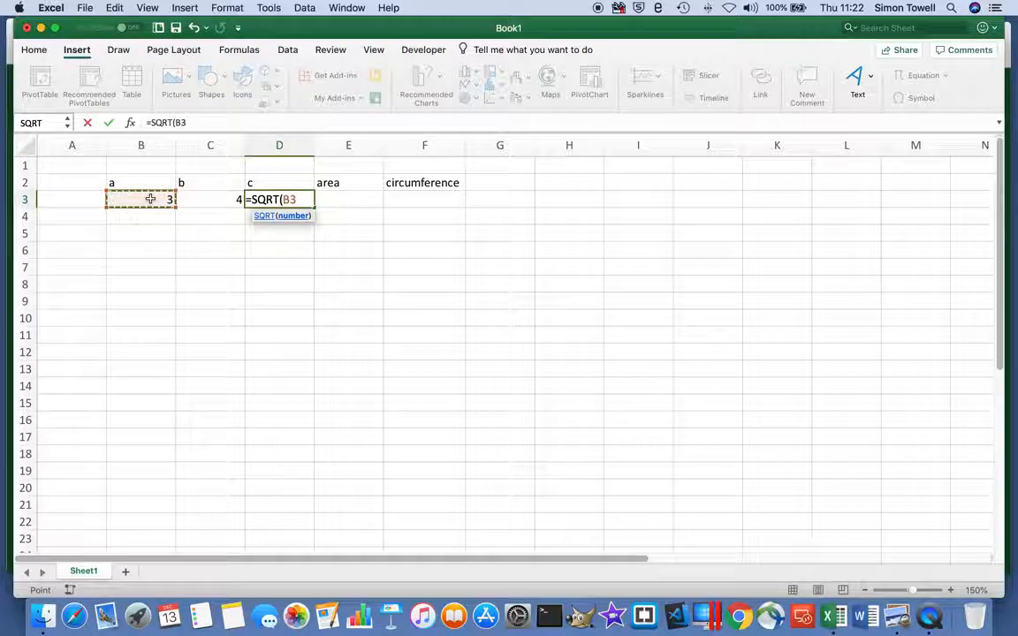
{"action": "type", "text": "*"}
{"action": "left_click", "coordinate": [151, 199]}
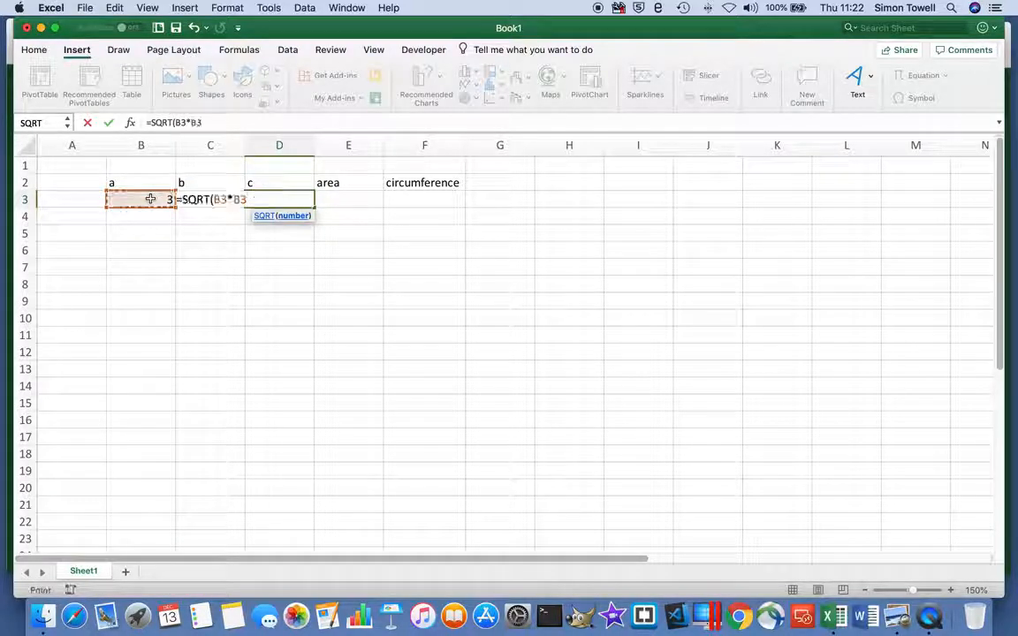
{"action": "type", "text": "+"}
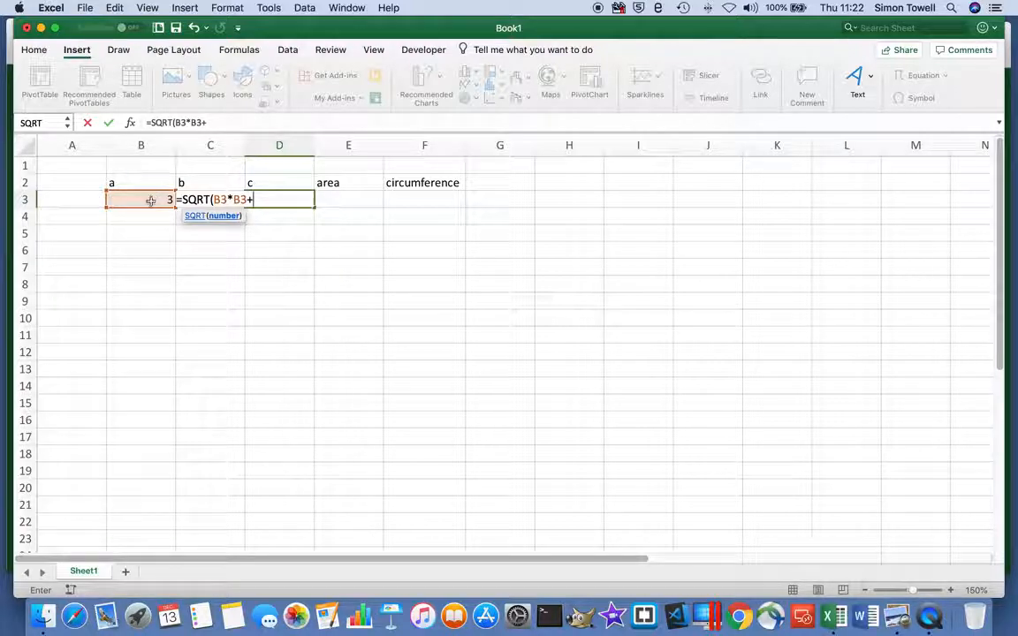
{"action": "type", "text": "c"}
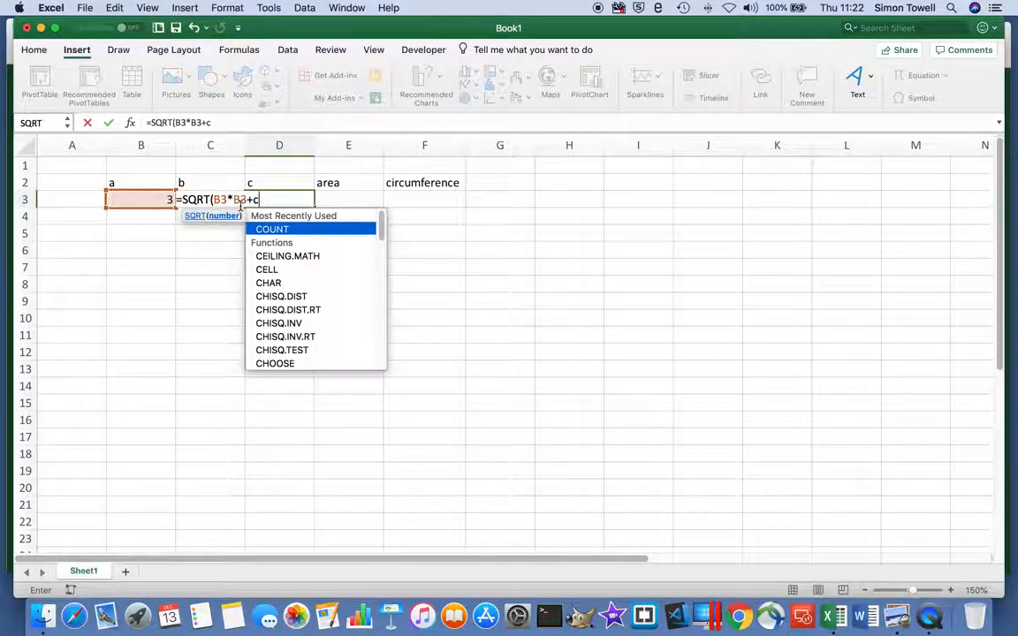
{"action": "type", "text": "3*c3)"}
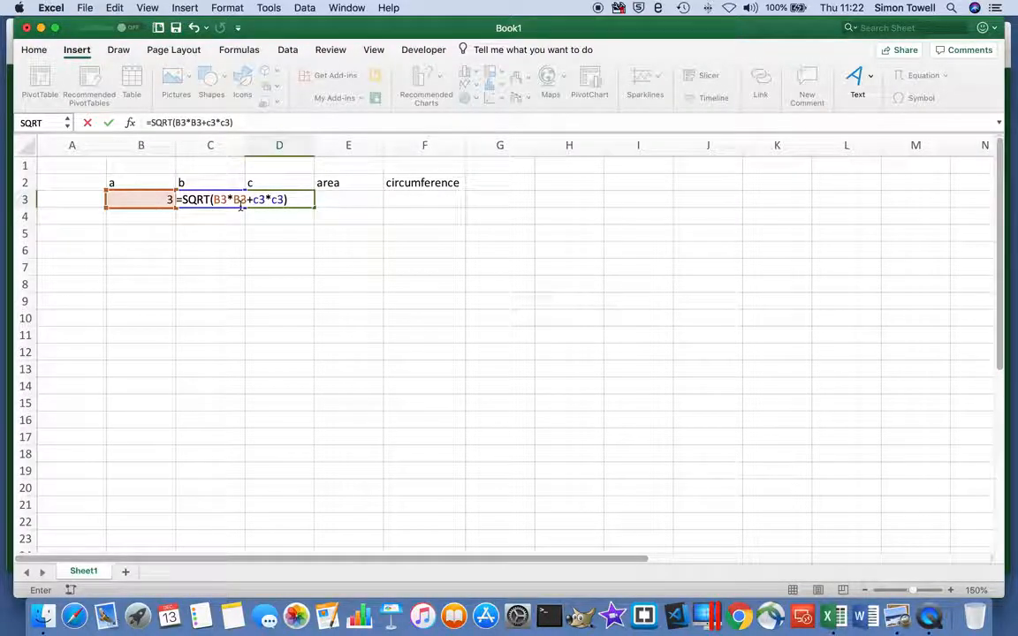
{"action": "key", "text": "Return"}
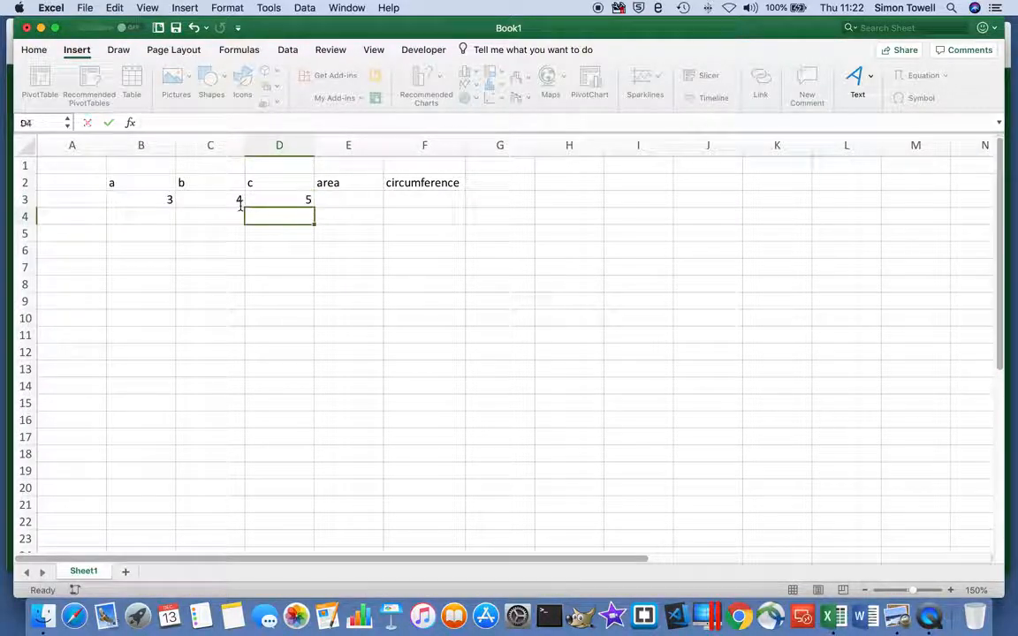
Calculate the area in E3 with the formula =B3*C3/2.
{"action": "left_click", "coordinate": [294, 200]}
{"action": "left_click", "coordinate": [347, 200]}
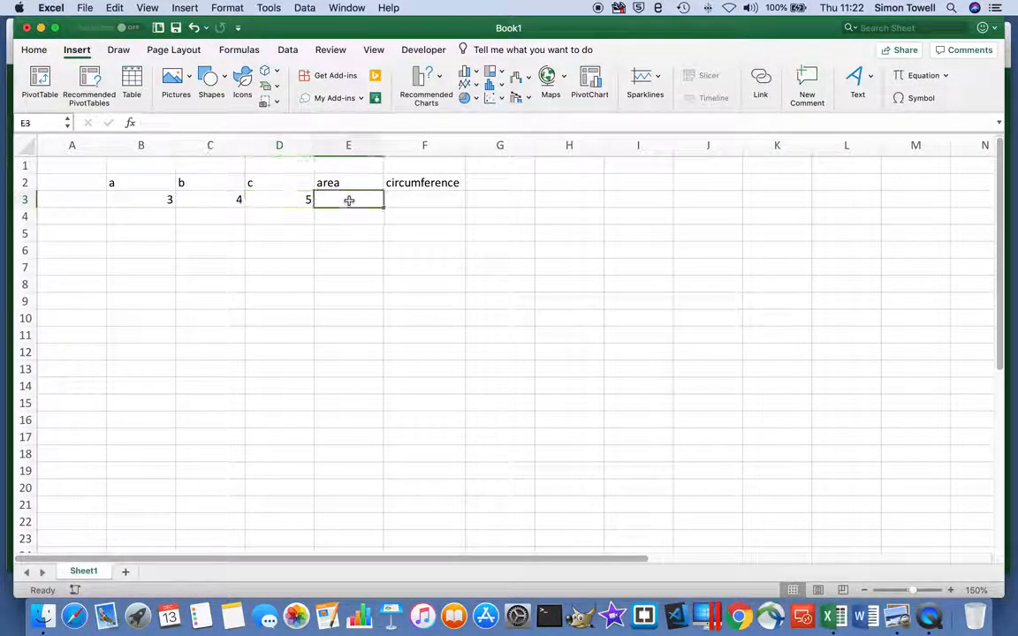
{"action": "type", "text": "="}
{"action": "left_click", "coordinate": [140, 201]}
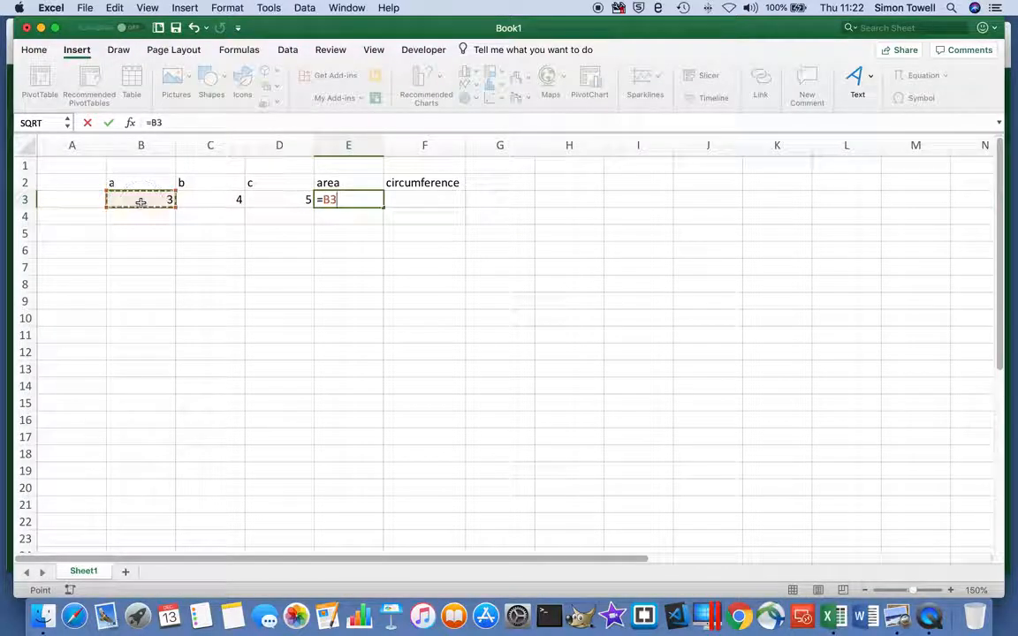
{"action": "type", "text": "*"}
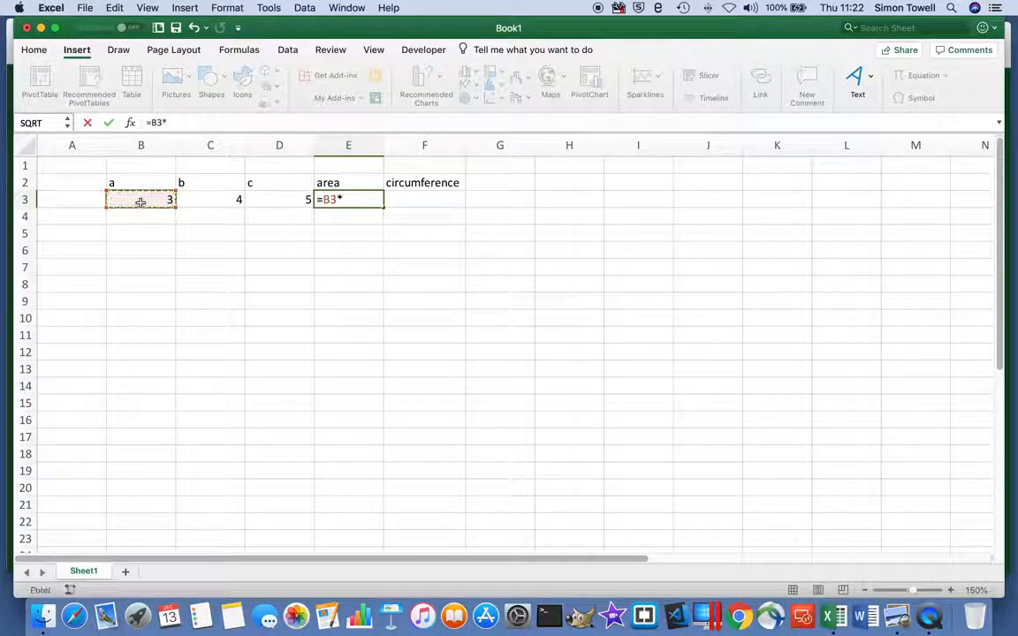
{"action": "left_click", "coordinate": [208, 201]}
{"action": "type", "text": "/2"}
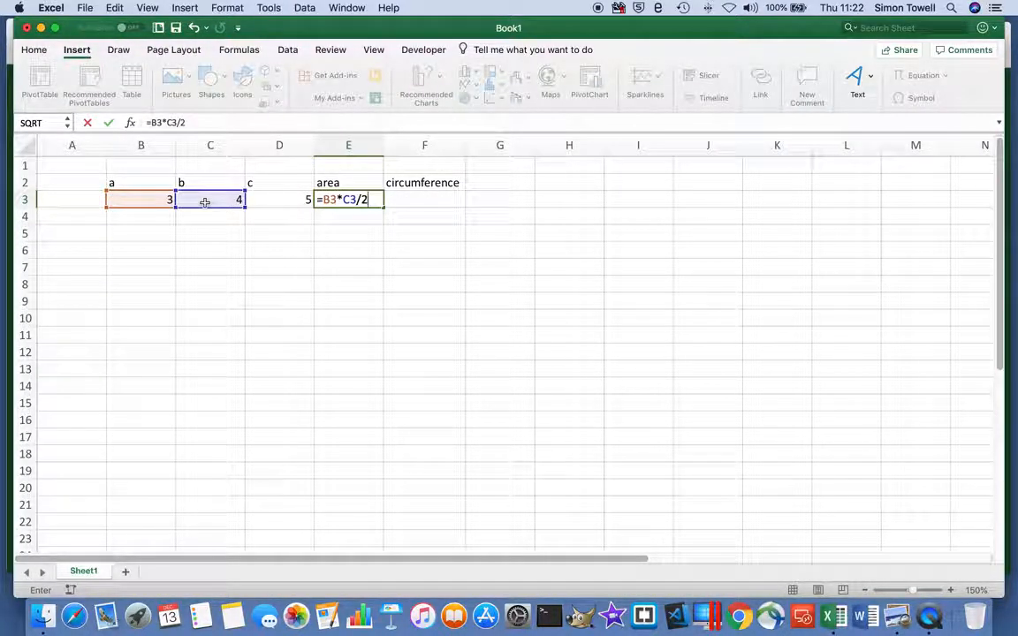
{"action": "key", "text": "Return"}
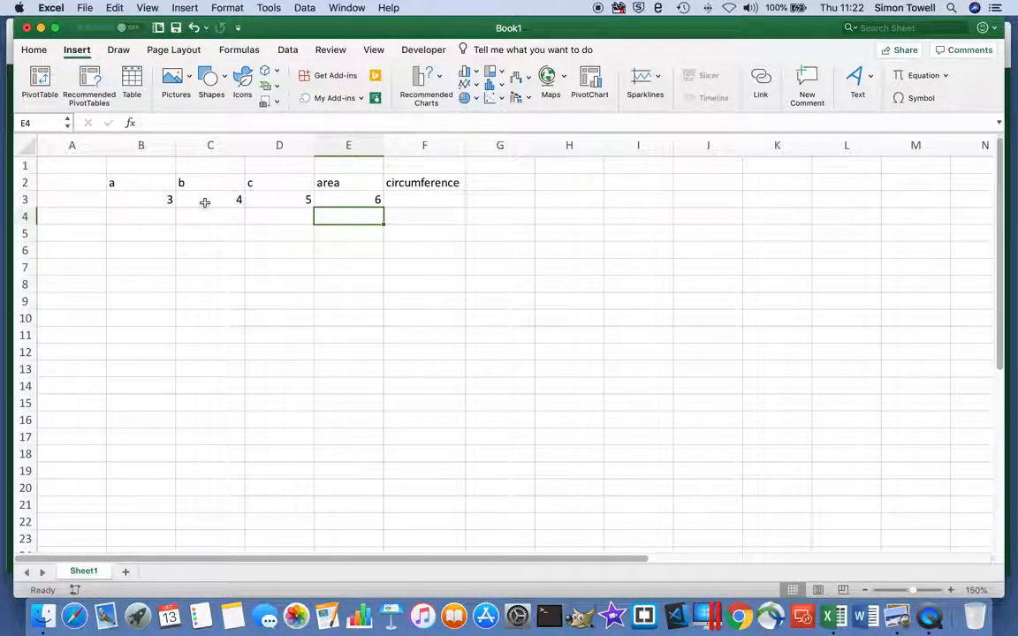
Calculate the circumference in F3 with the formula =B3+C3+D3.
{"action": "left_click", "coordinate": [418, 201]}
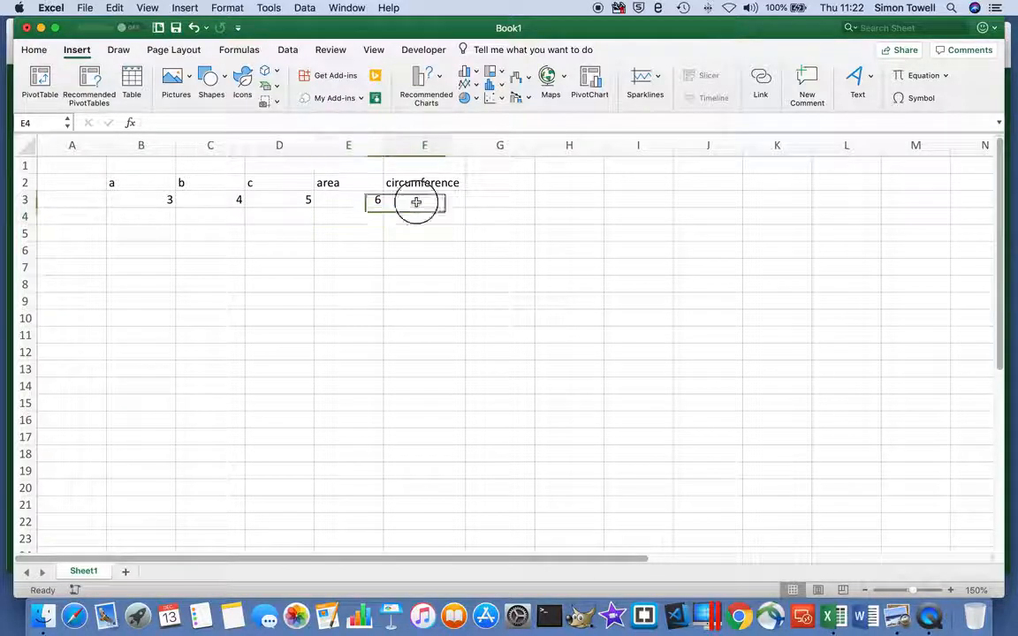
{"action": "type", "text": "="}
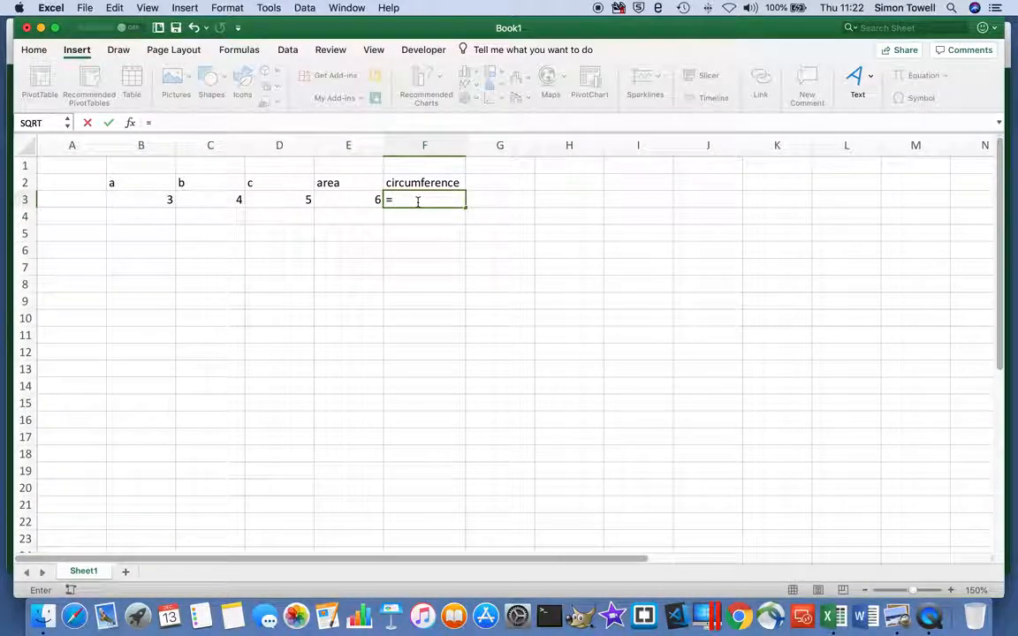
{"action": "left_click", "coordinate": [164, 199]}
{"action": "type", "text": "+"}
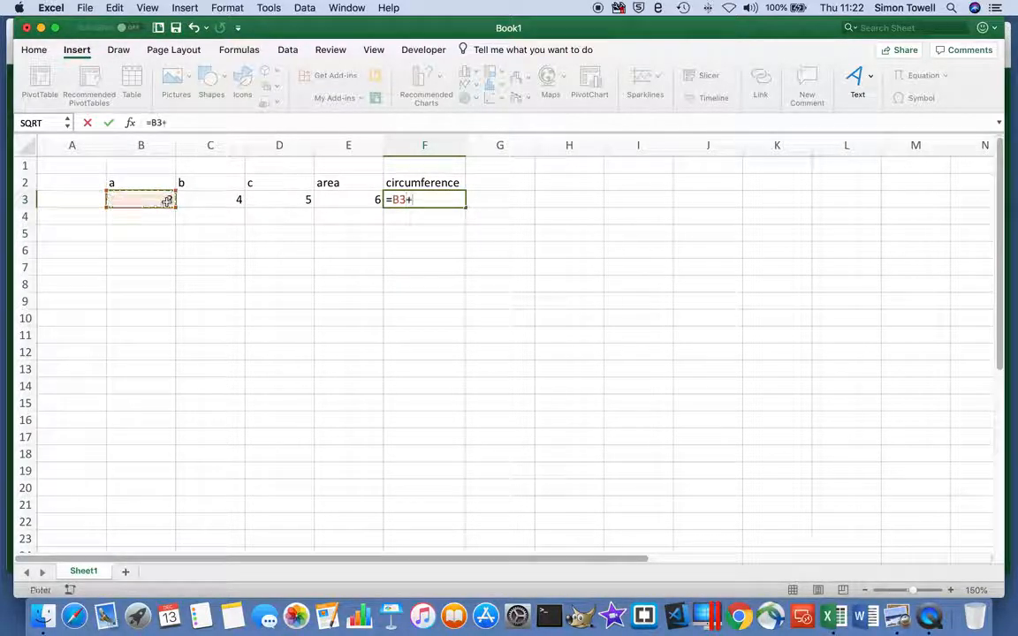
{"action": "left_click", "coordinate": [196, 202]}
{"action": "type", "text": "+"}
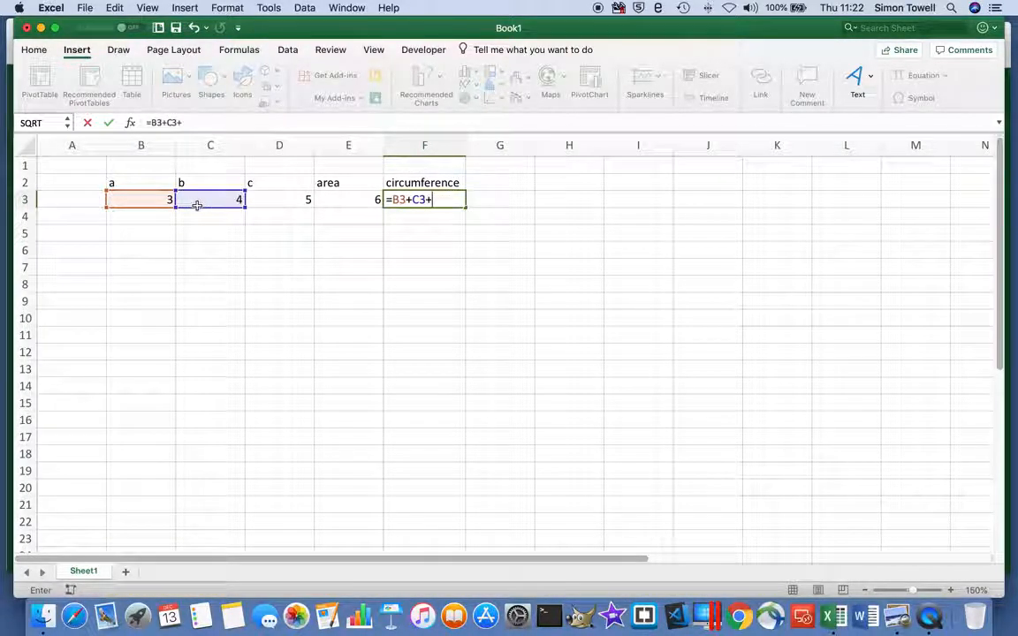
{"action": "left_click", "coordinate": [282, 199]}
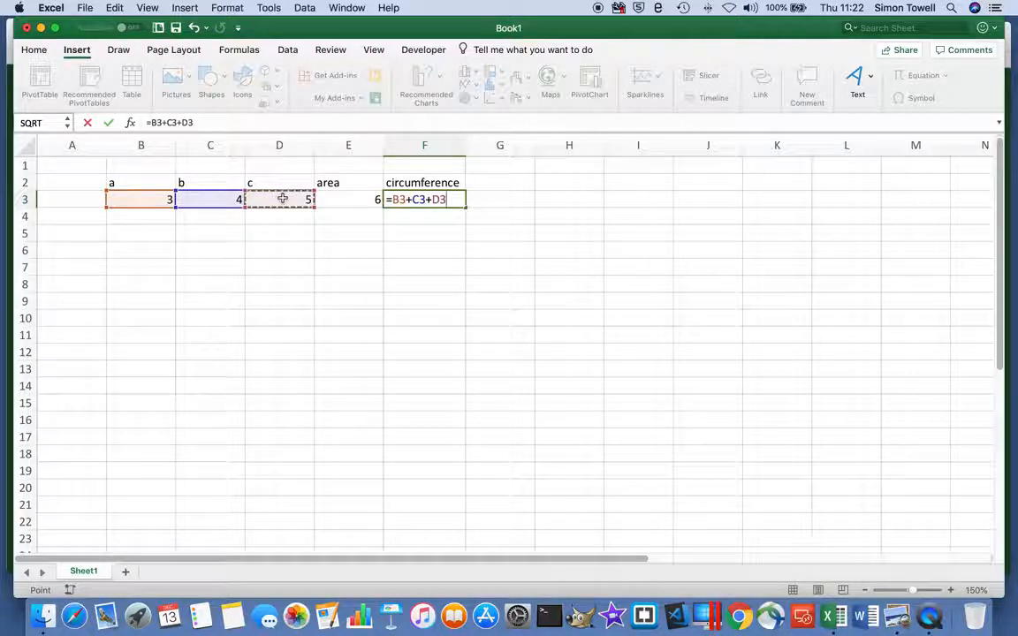
{"action": "key", "text": "Return"}
Replace the circumference formula in F3 with =SUM(B3:D3).
{"action": "left_click", "coordinate": [432, 200]}
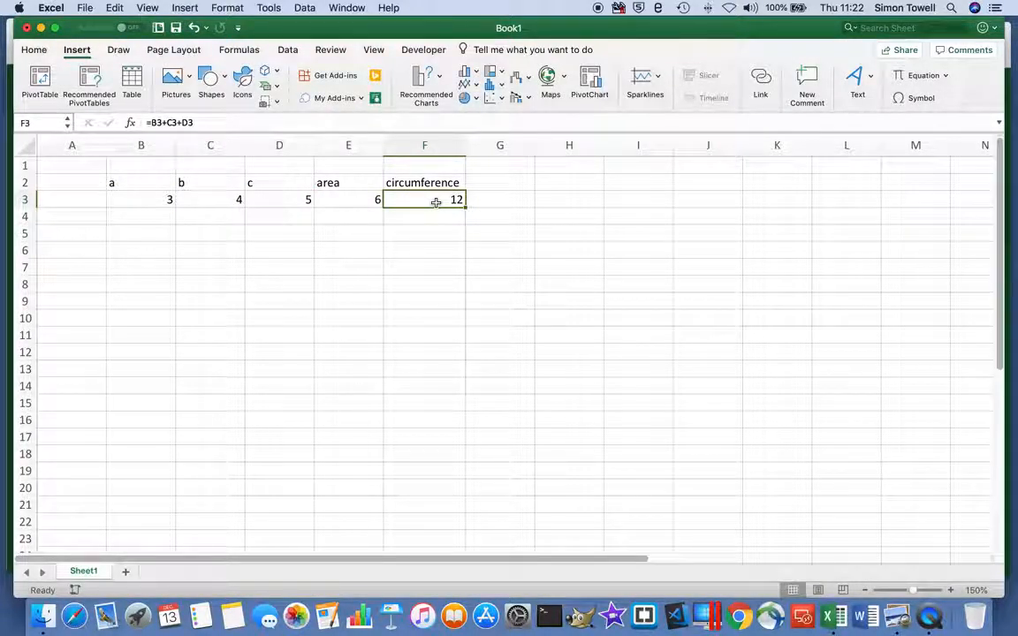
{"action": "type", "text": "=sum("}
{"action": "left_click", "coordinate": [152, 202]}
{"action": "left_click_drag", "start_coordinate": [152, 203], "coordinate": [269, 203]}
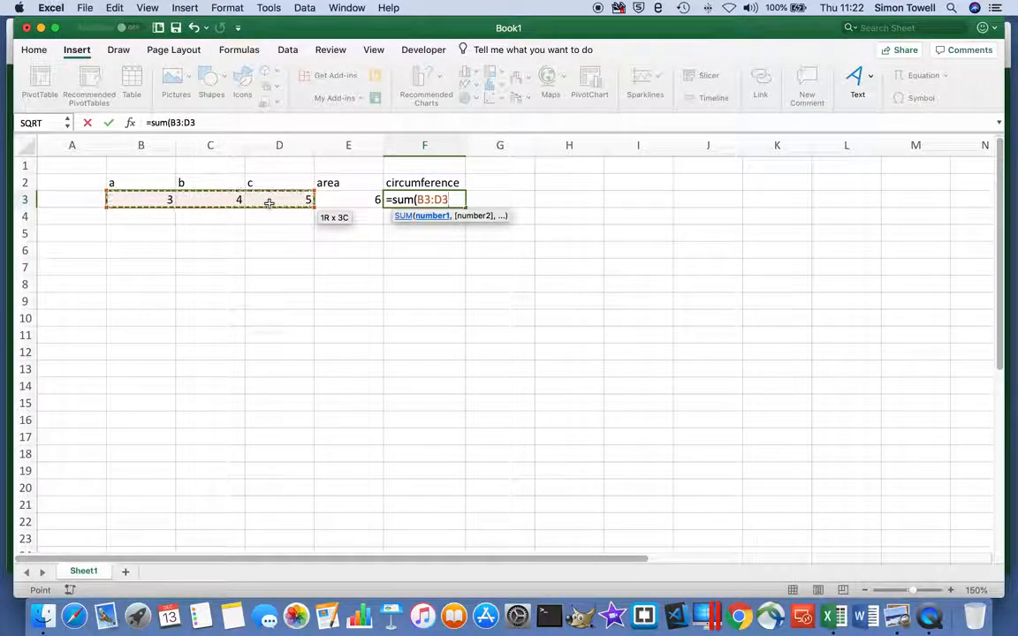
{"action": "type", "text": ")"}
{"action": "key", "text": "Return"}
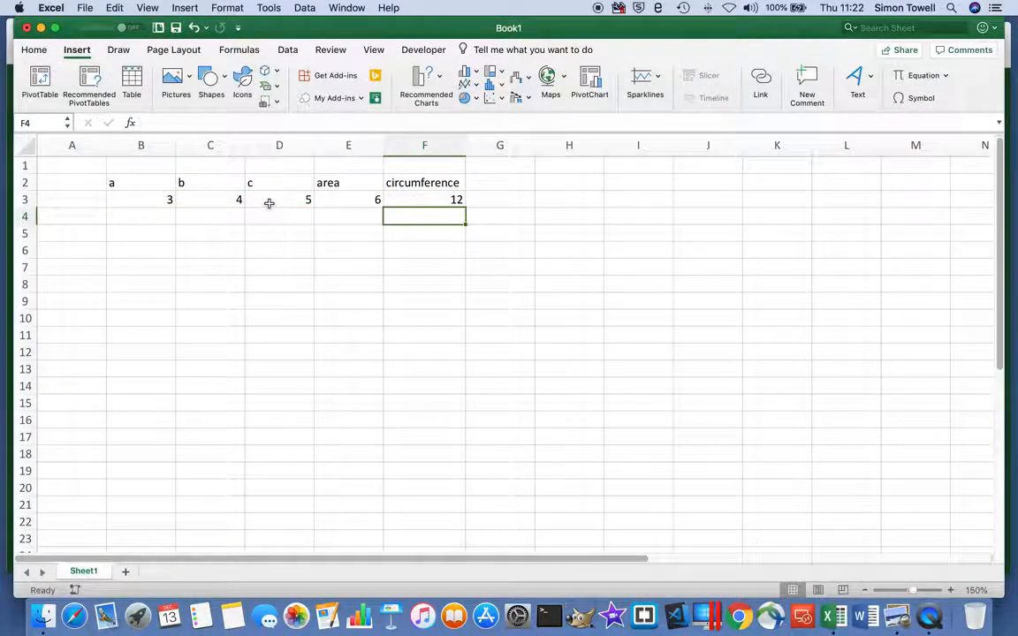
Enter sides a and b of 6 and 8 in row 4, and 9 and 12 in row 5.
{"action": "left_click", "coordinate": [153, 215]}
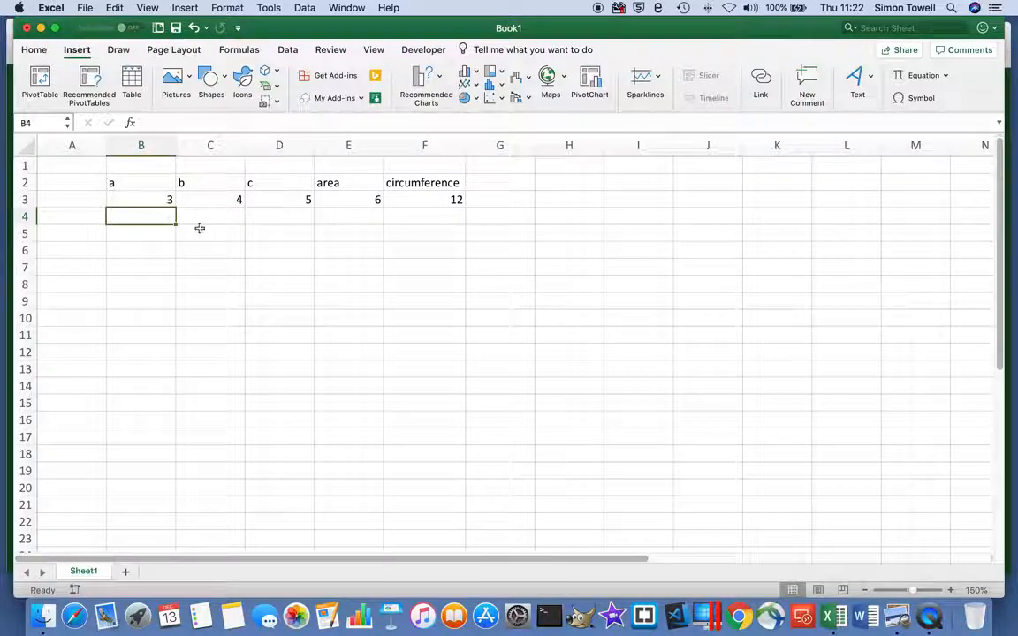
{"action": "type", "text": "6"}
{"action": "left_click", "coordinate": [228, 218]}
{"action": "type", "text": "8"}
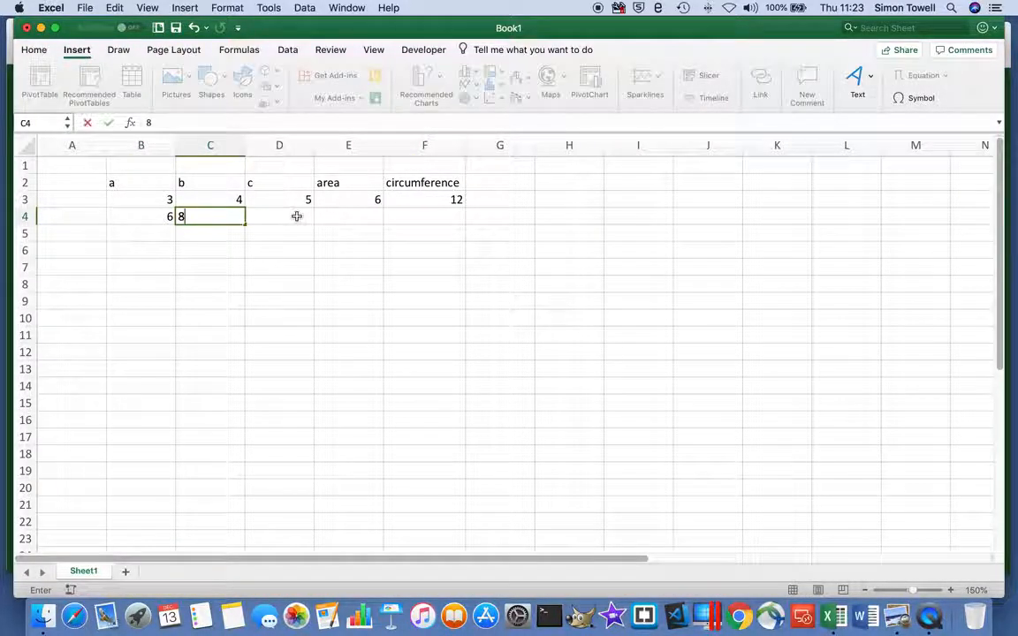
{"action": "left_click", "coordinate": [297, 216]}
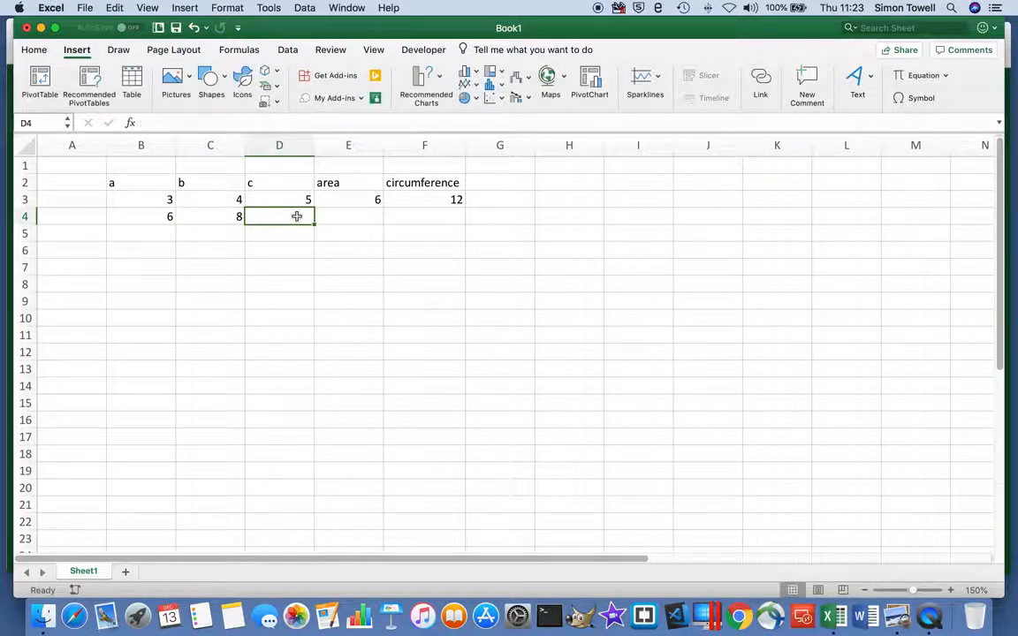
{"action": "left_click", "coordinate": [157, 232]}
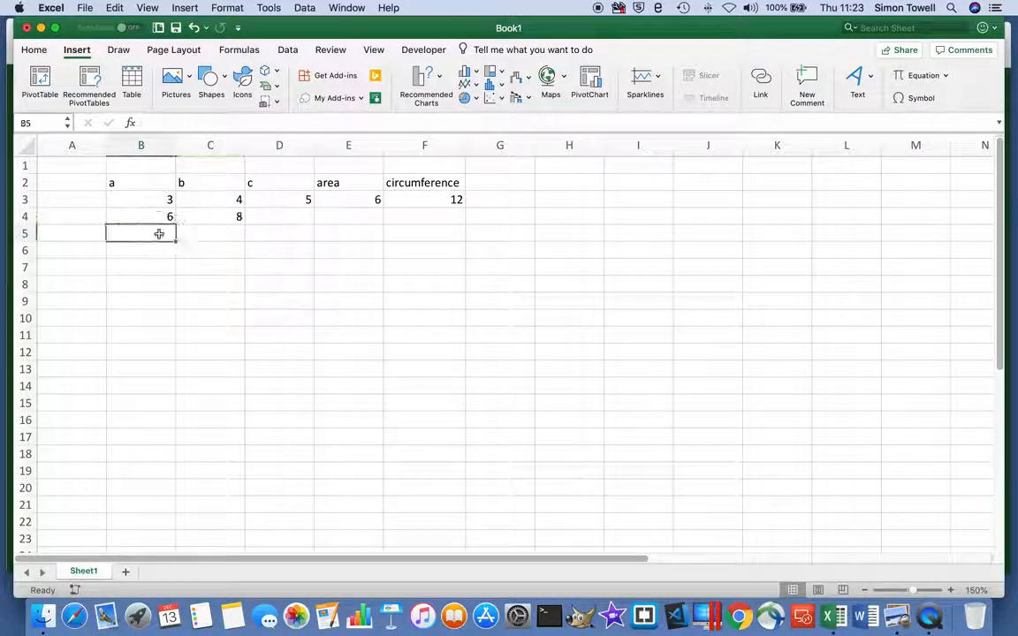
{"action": "type", "text": "9"}
{"action": "left_click", "coordinate": [218, 233]}
{"action": "type", "text": "12"}
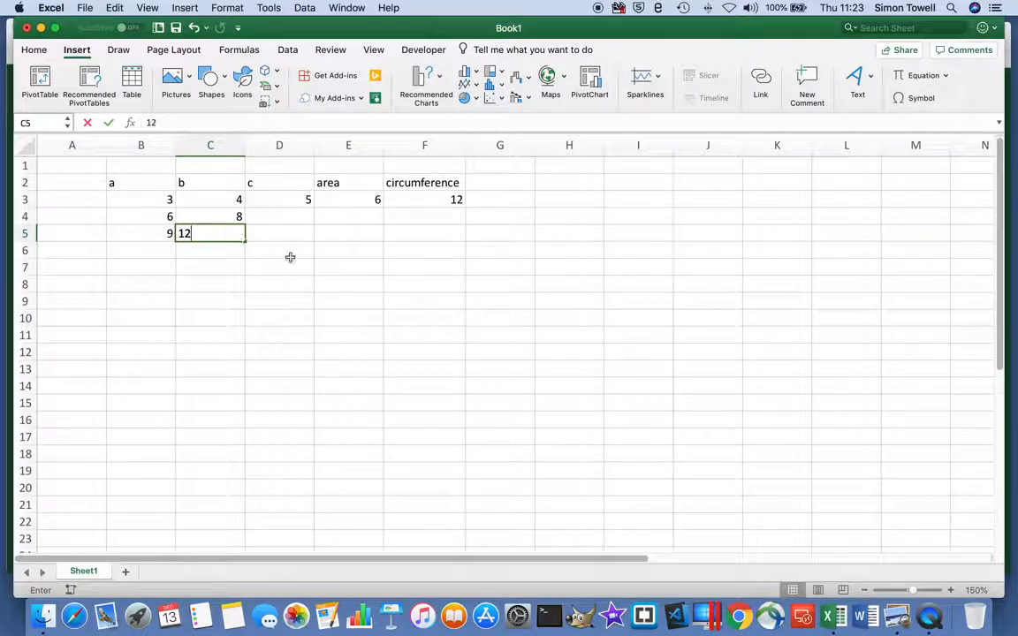
{"action": "left_click", "coordinate": [292, 265]}
Fill the formulas in D3:F3 down through row 5 and check the copied side c formulas.
{"action": "left_click_drag", "start_coordinate": [273, 200], "coordinate": [466, 240]}
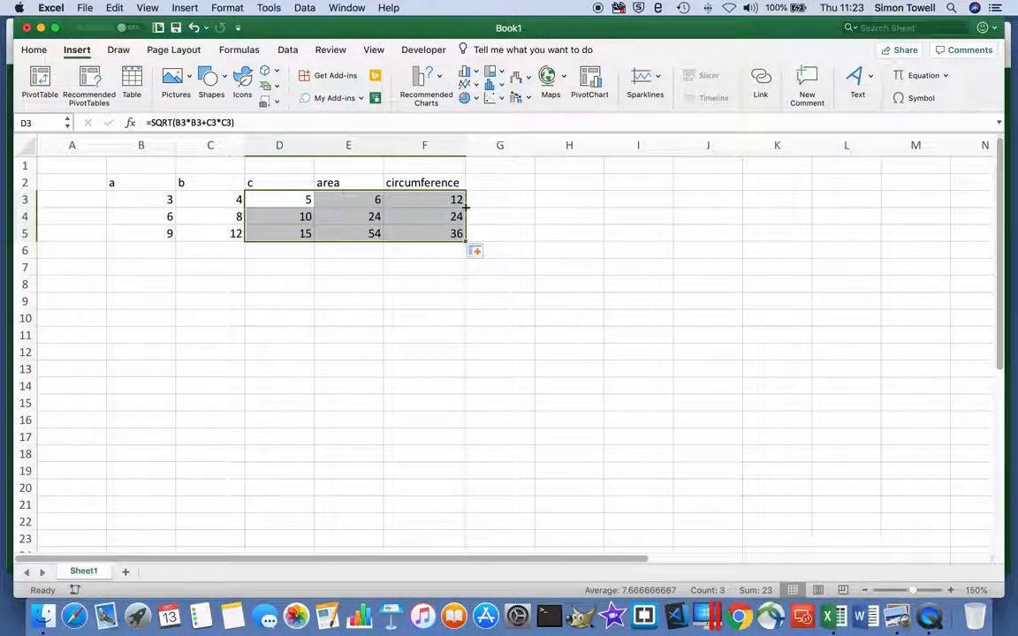
{"action": "left_click", "coordinate": [345, 267]}
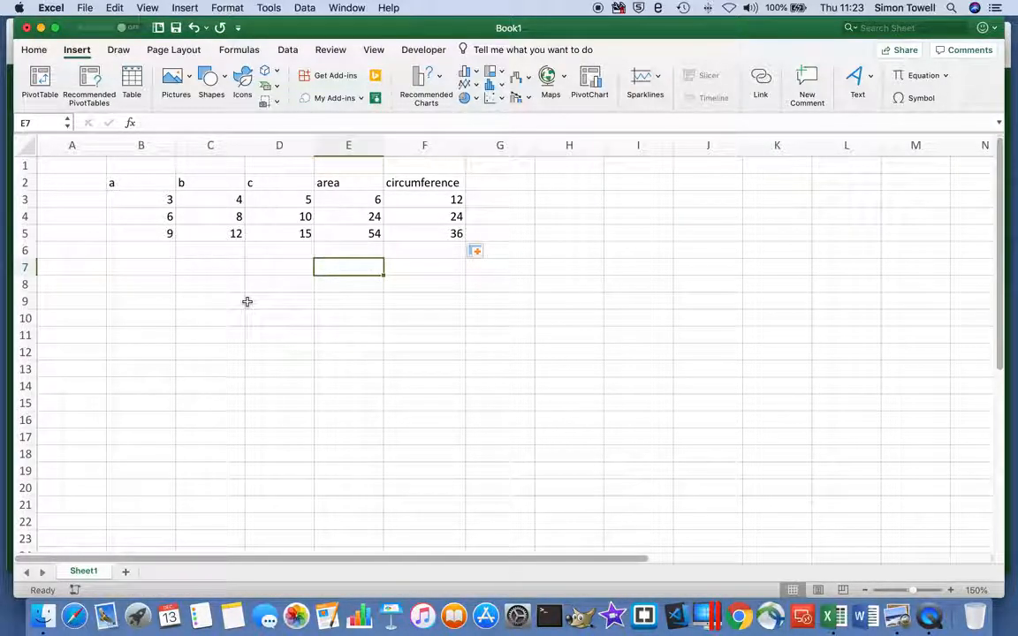
{"action": "left_click", "coordinate": [291, 201]}
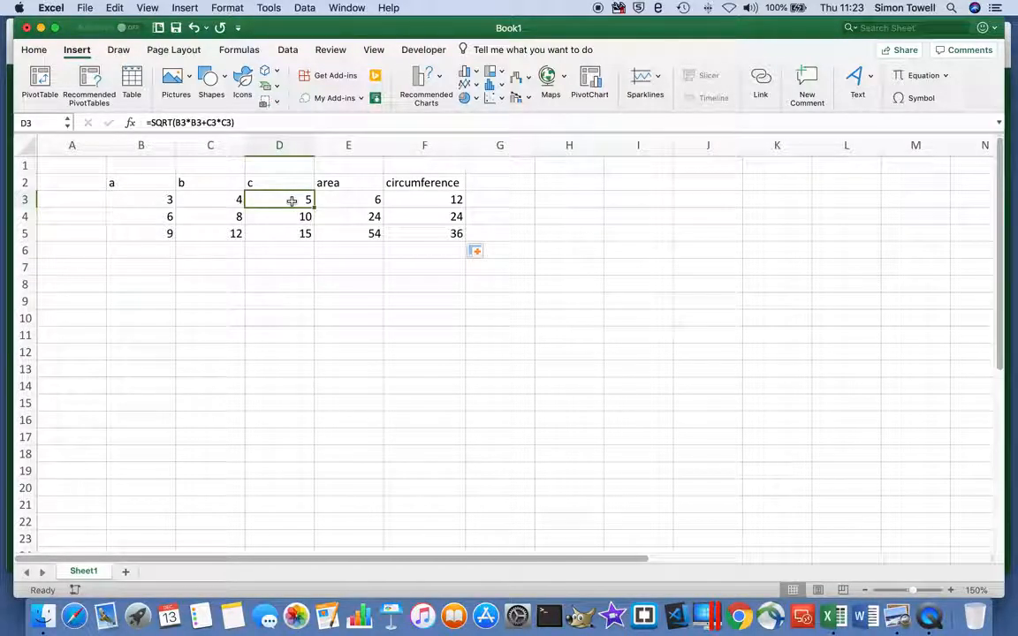
{"action": "left_click", "coordinate": [288, 216]}
{"action": "left_click", "coordinate": [291, 235]}
{"action": "left_click", "coordinate": [289, 202]}
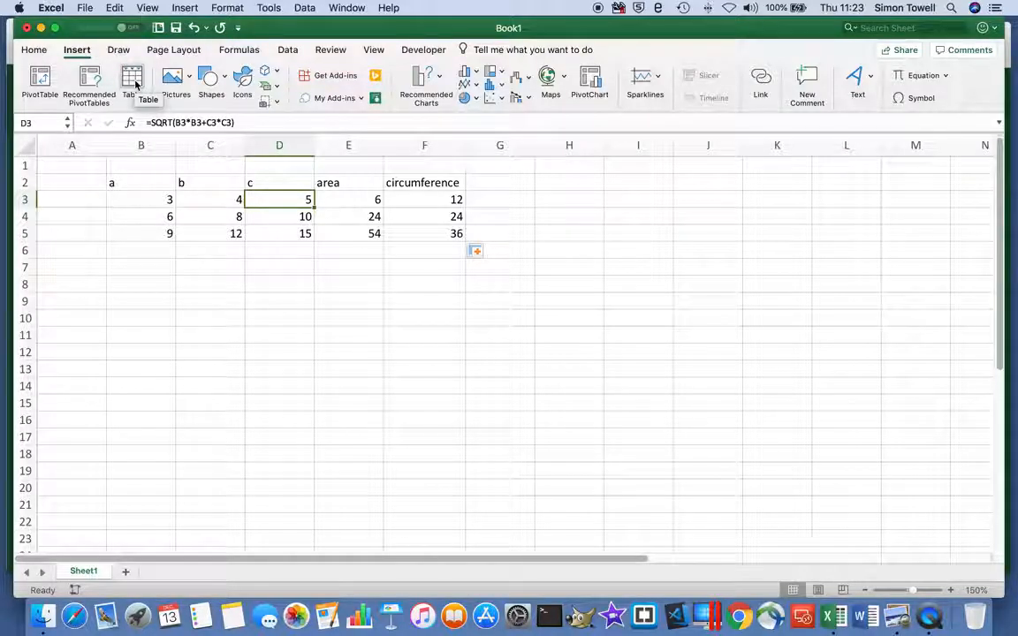
Convert the range B2:F5 into a table with headers.
{"action": "left_click", "coordinate": [133, 81]}
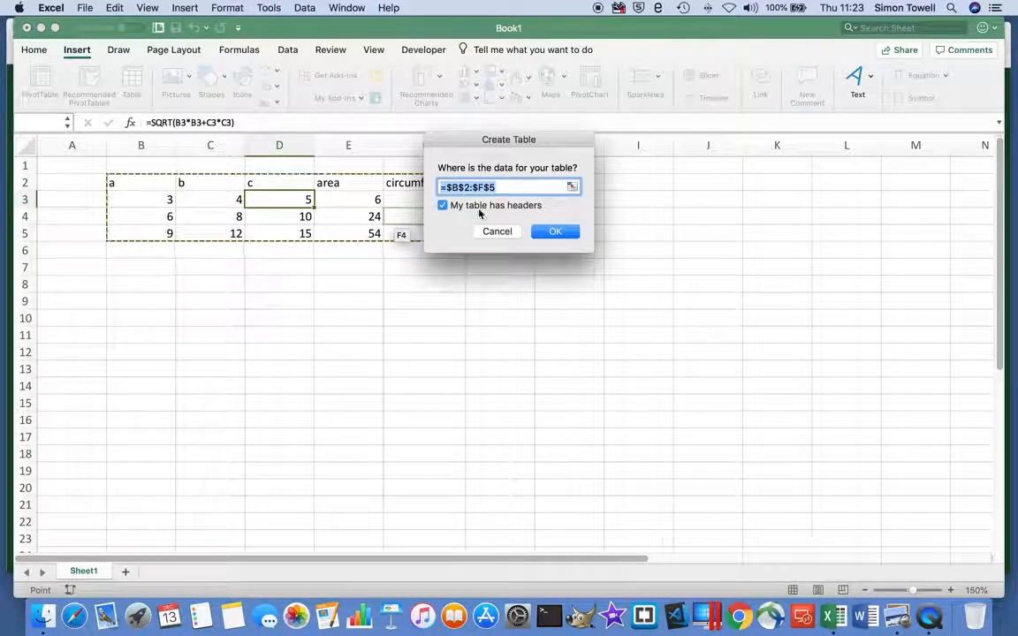
{"action": "left_click", "coordinate": [497, 232]}
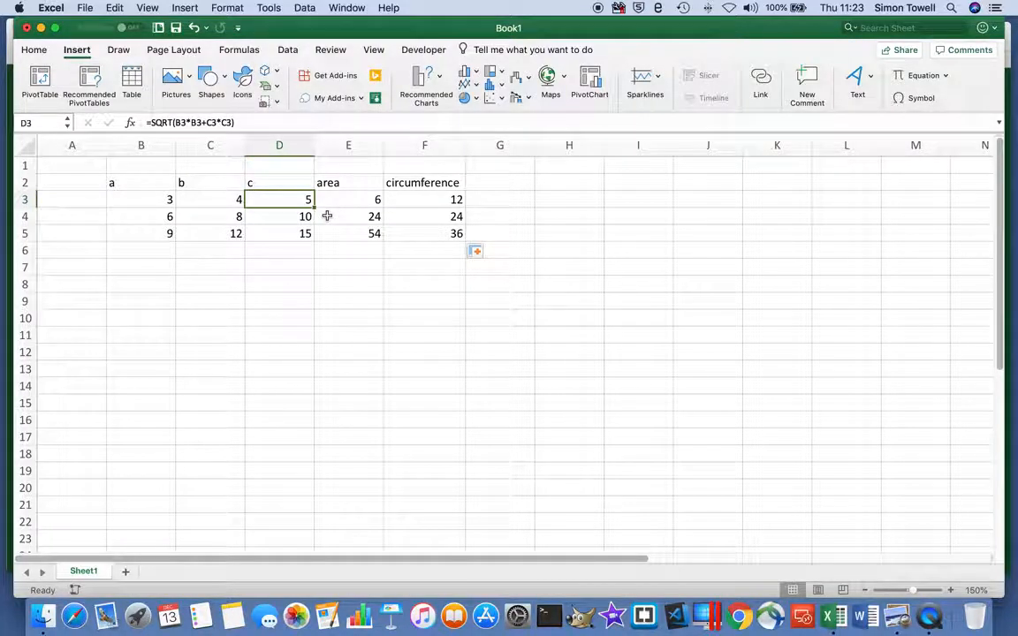
{"action": "key", "text": "ctrl+t"}
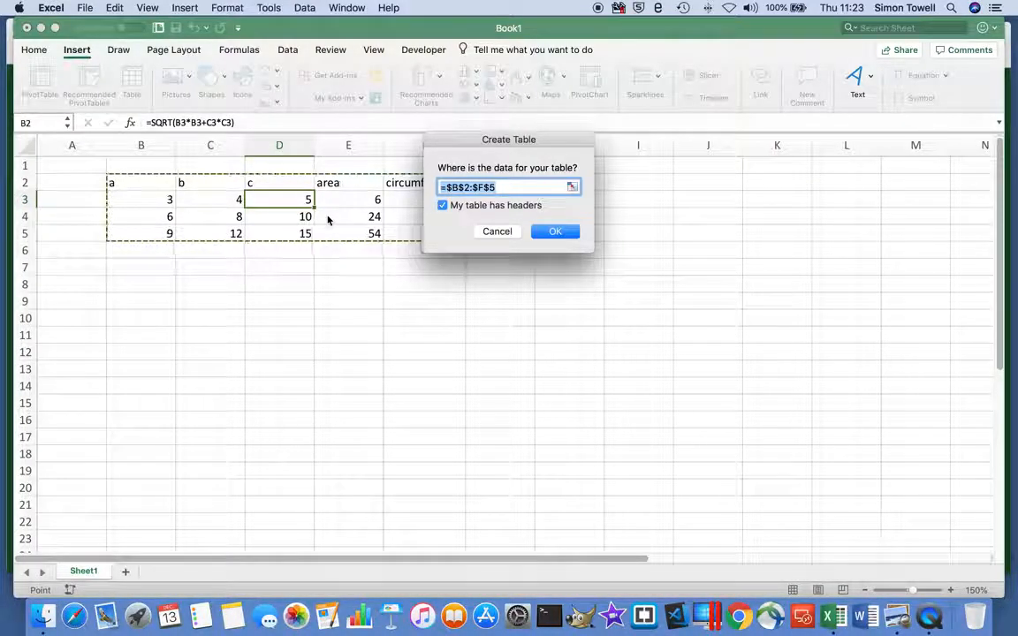
{"action": "left_click", "coordinate": [557, 233]}
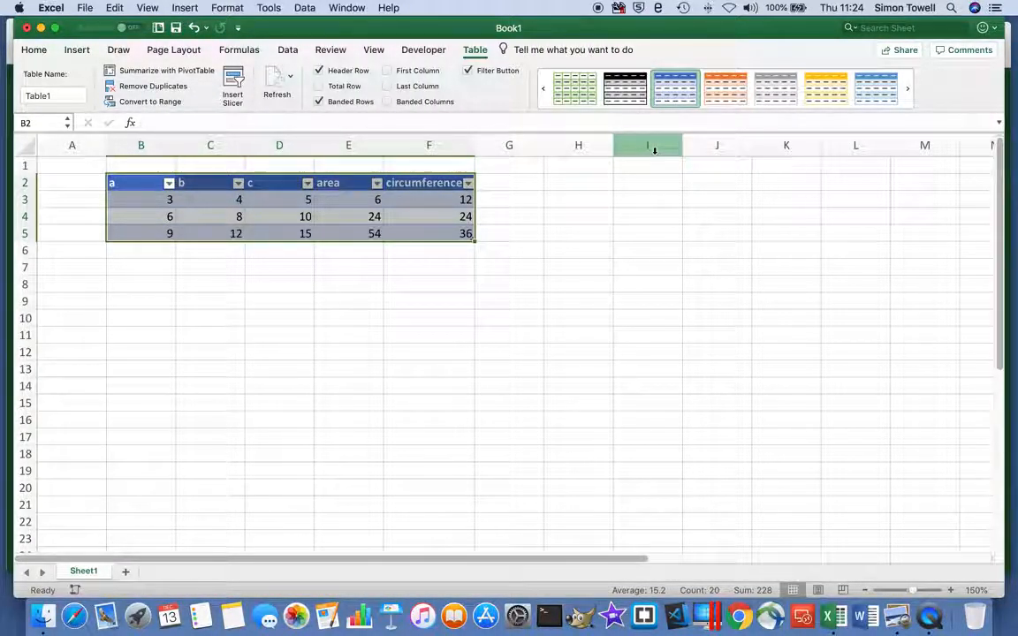
Rename the table as RightAngled and view the sort and filter options of column a.
{"action": "left_click_drag", "start_coordinate": [61, 93], "coordinate": [17, 95]}
{"action": "type", "text": "RightAngled"}
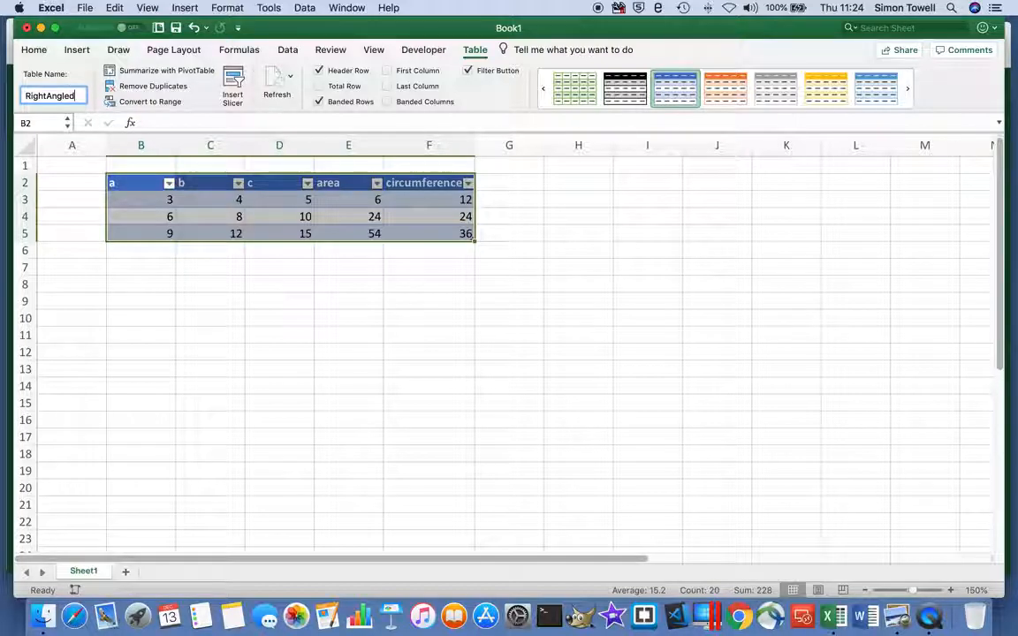
{"action": "key", "text": "Return"}
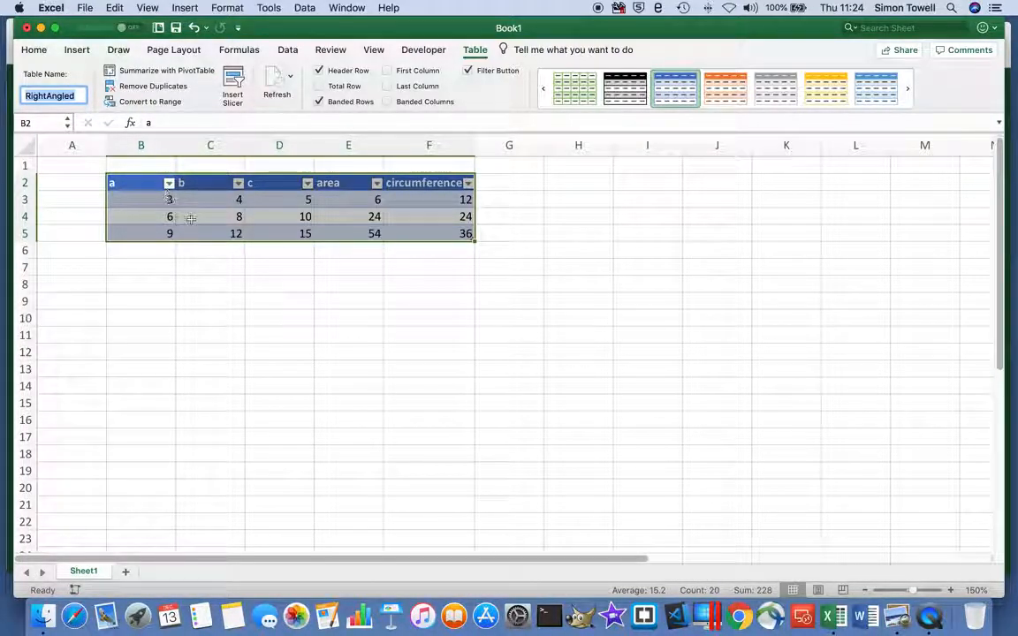
{"action": "left_click", "coordinate": [168, 185]}
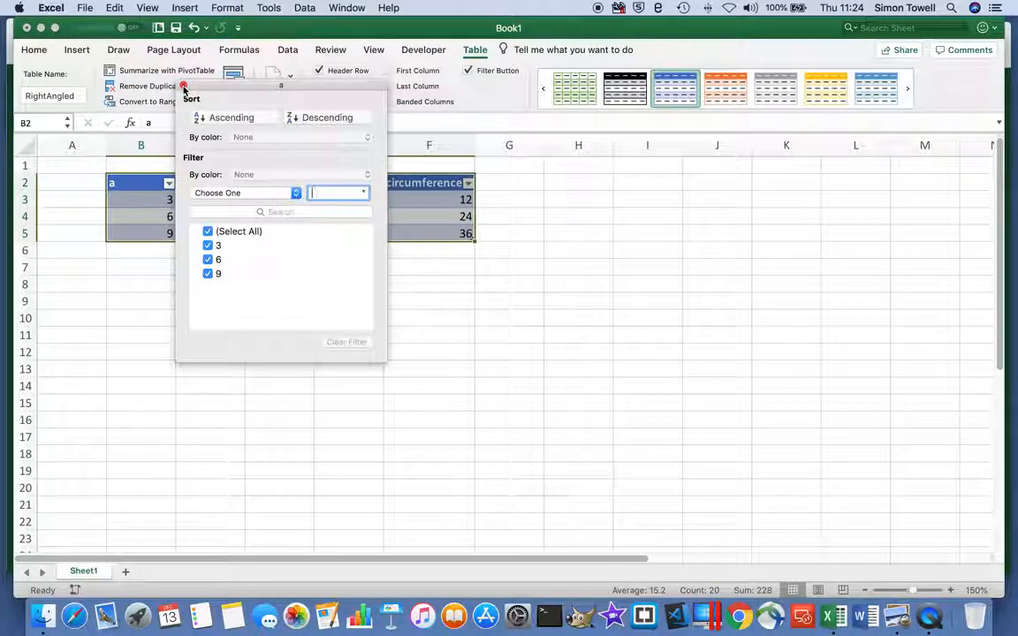
{"action": "left_click", "coordinate": [183, 86]}
Insert a new table row below row 5, the last row of the table.
{"action": "left_click", "coordinate": [128, 216]}
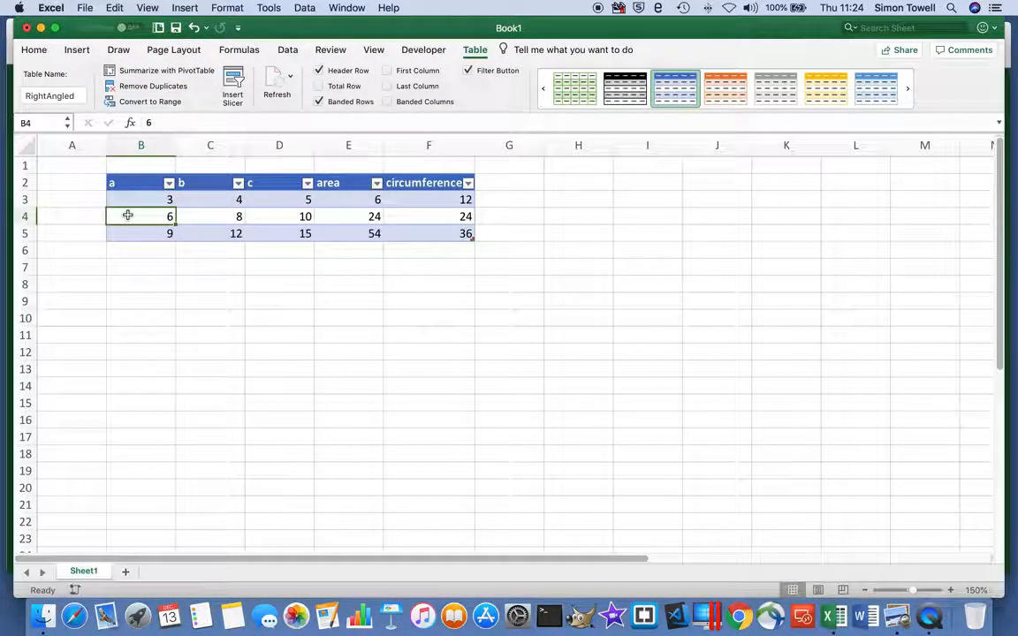
{"action": "left_click", "coordinate": [135, 234]}
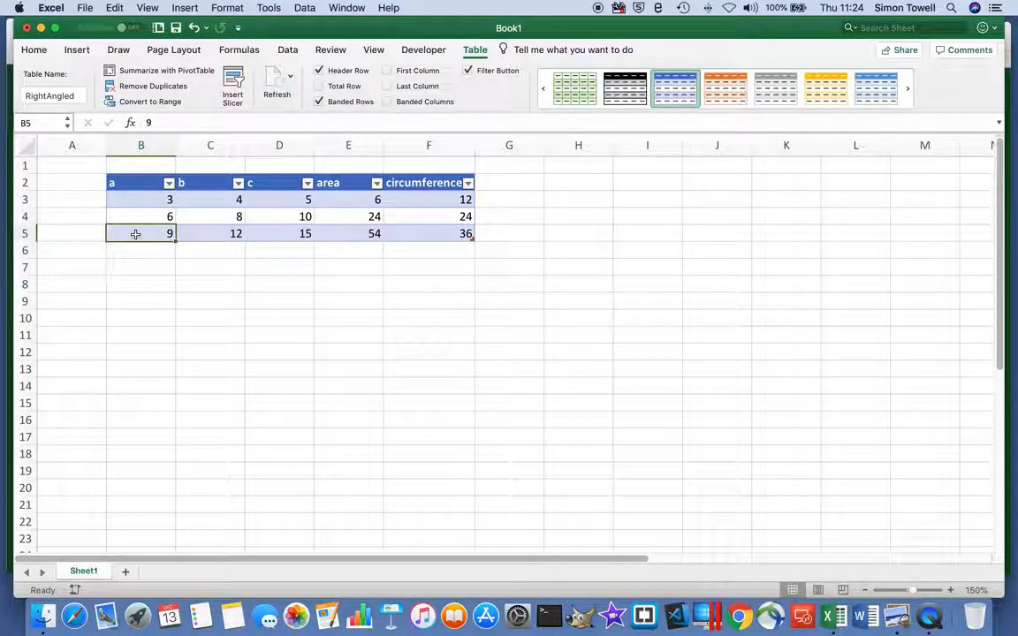
{"action": "right_click", "coordinate": [136, 234]}
{"action": "mouse_move", "coordinate": [175, 359]}
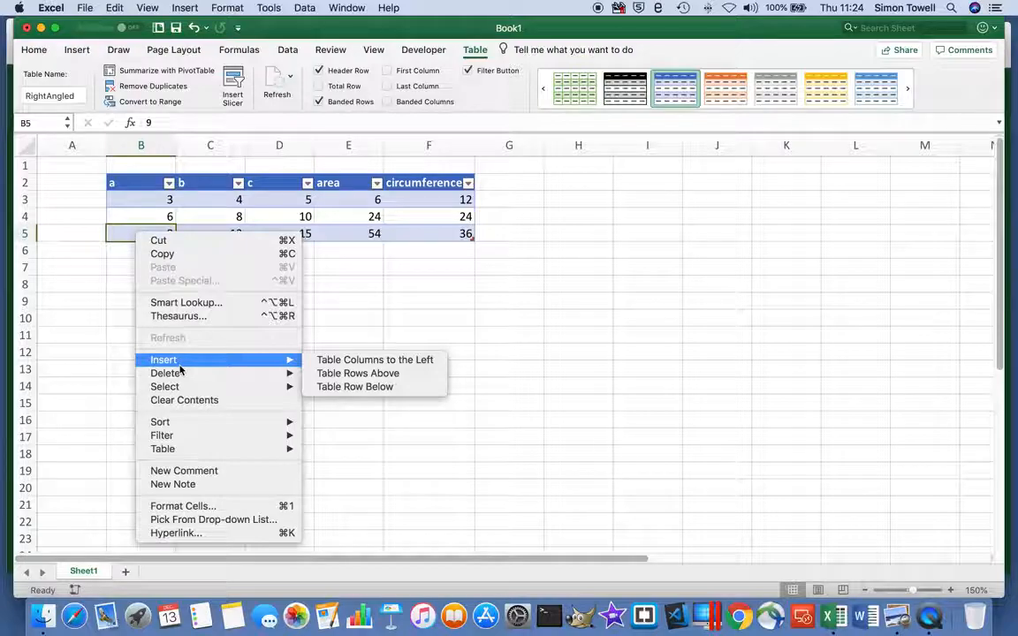
{"action": "left_click", "coordinate": [337, 389]}
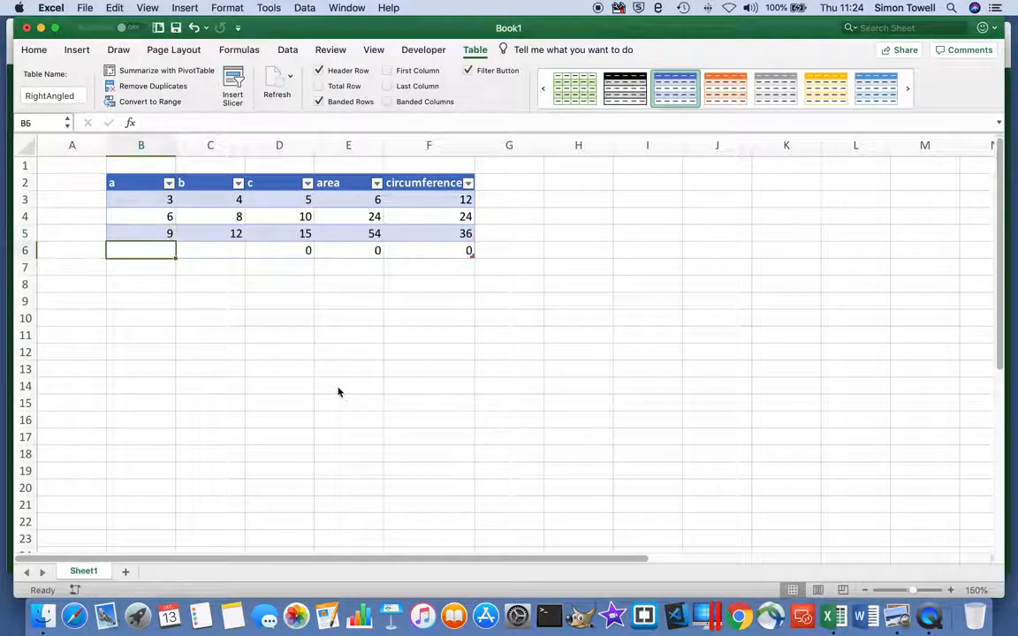
Insert two table rows above row 4, the row with sides 6 and 8.
{"action": "left_click", "coordinate": [125, 217]}
{"action": "left_click_drag", "start_coordinate": [126, 217], "coordinate": [125, 230]}
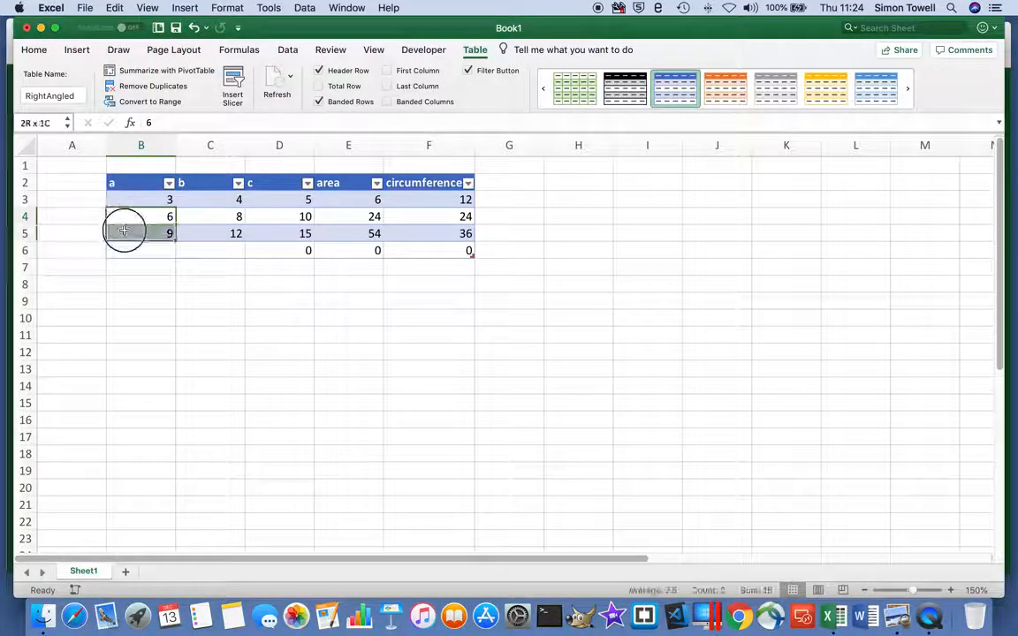
{"action": "right_click", "coordinate": [126, 232]}
{"action": "mouse_move", "coordinate": [172, 358]}
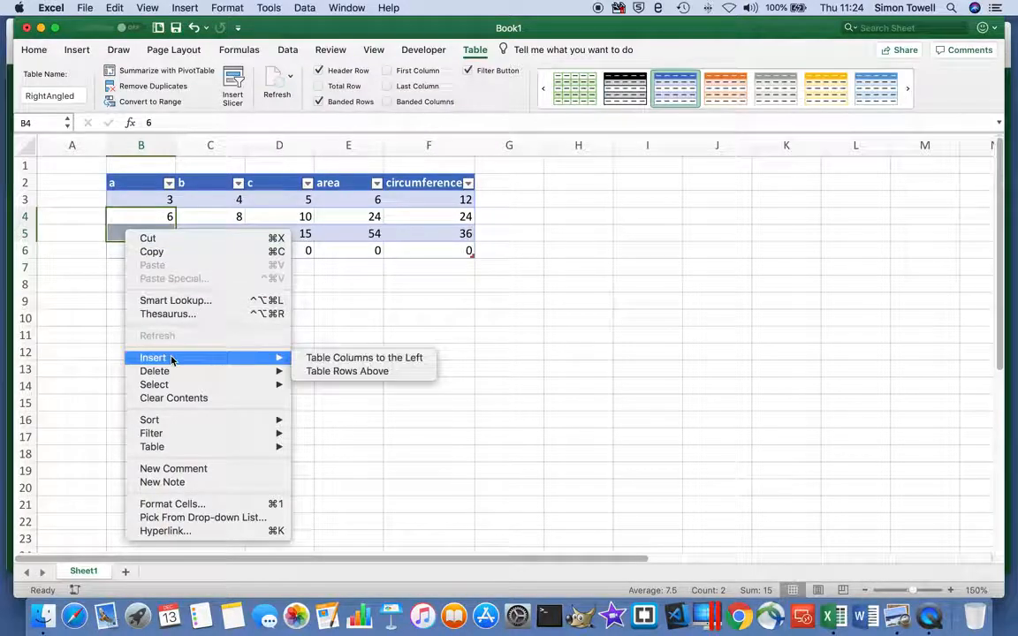
{"action": "left_click", "coordinate": [348, 372]}
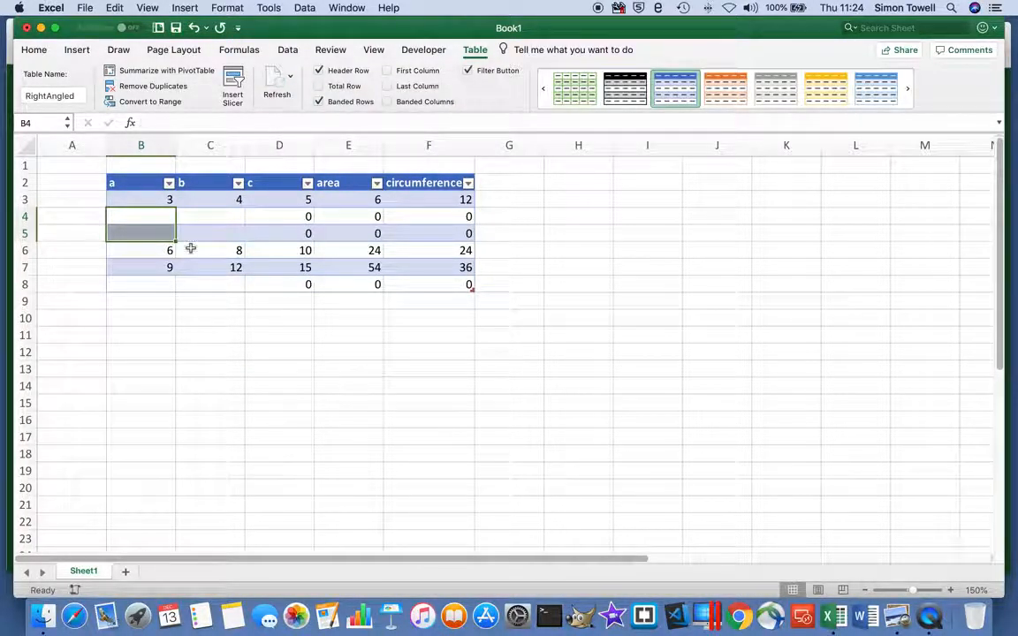
Enter 4 and 5 as sides a and b in the empty row 4, and check the side c formulas in D3:D6.
{"action": "left_click", "coordinate": [156, 217]}
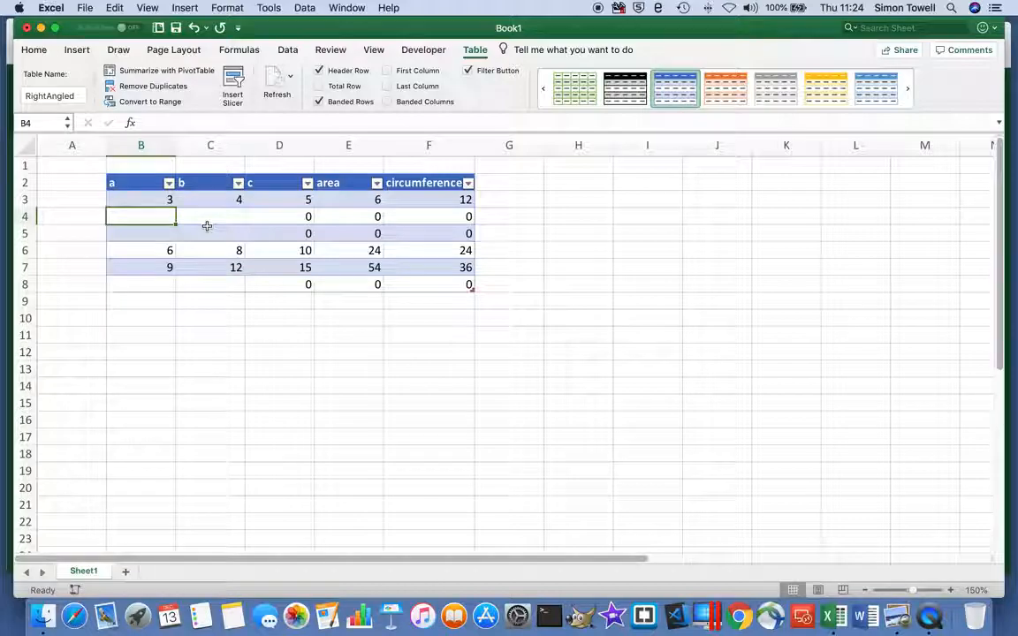
{"action": "type", "text": "4"}
{"action": "key", "text": "Tab"}
{"action": "type", "text": "5"}
{"action": "left_click", "coordinate": [211, 233]}
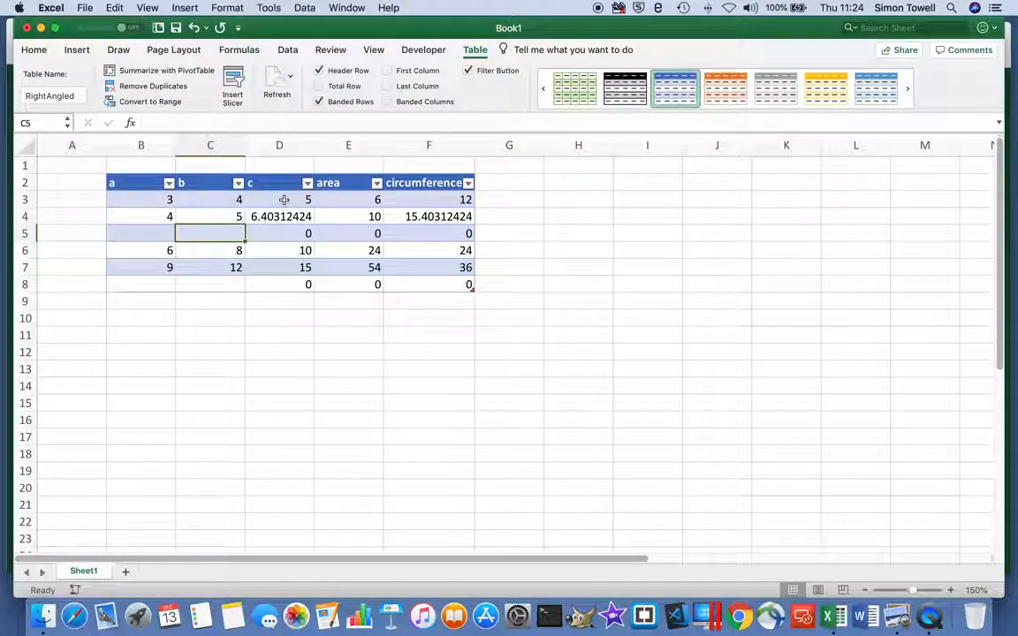
{"action": "left_click", "coordinate": [284, 199]}
{"action": "left_click", "coordinate": [285, 214]}
{"action": "left_click", "coordinate": [282, 231]}
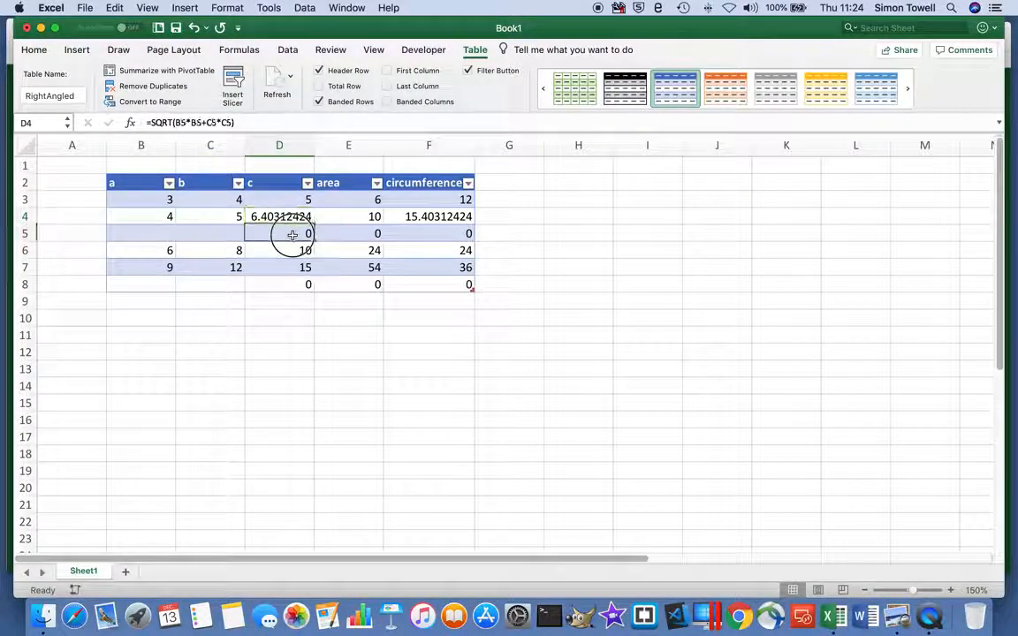
{"action": "left_click", "coordinate": [291, 252]}
Replace the side c formula in D3 with =SQRT([@a]*[@a]+[@b]*[@b]) and check it in the rows below.
{"action": "left_click", "coordinate": [280, 200]}
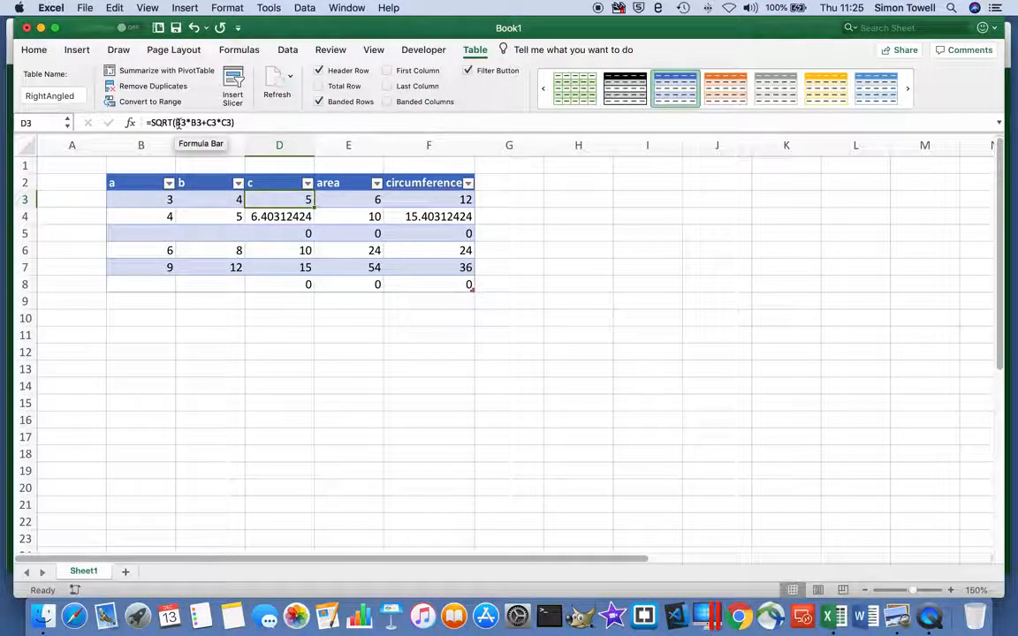
{"action": "double_click", "coordinate": [239, 123]}
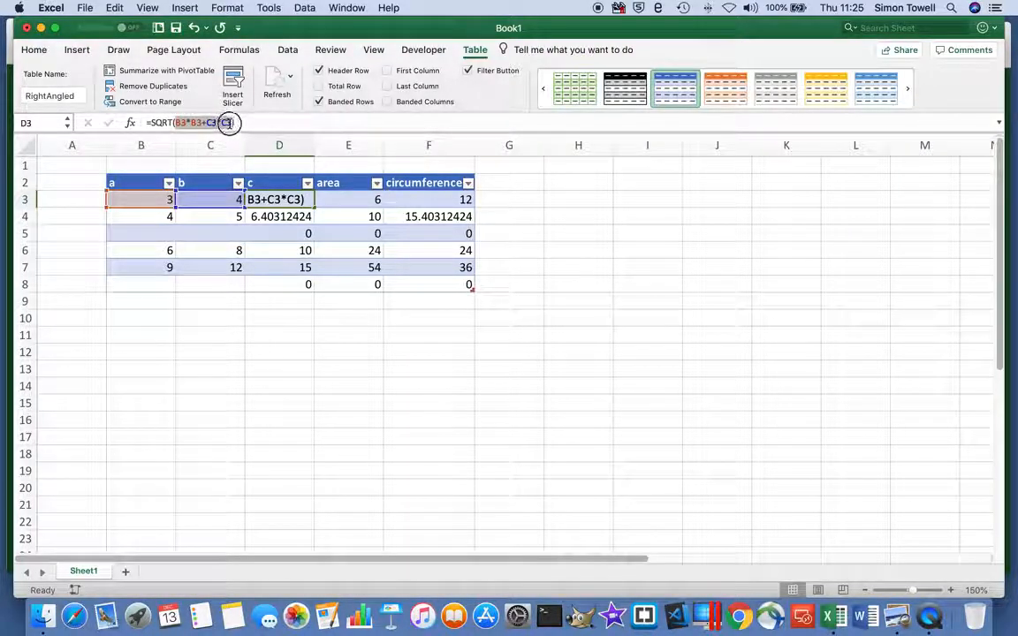
{"action": "key", "text": "BackSpace"}
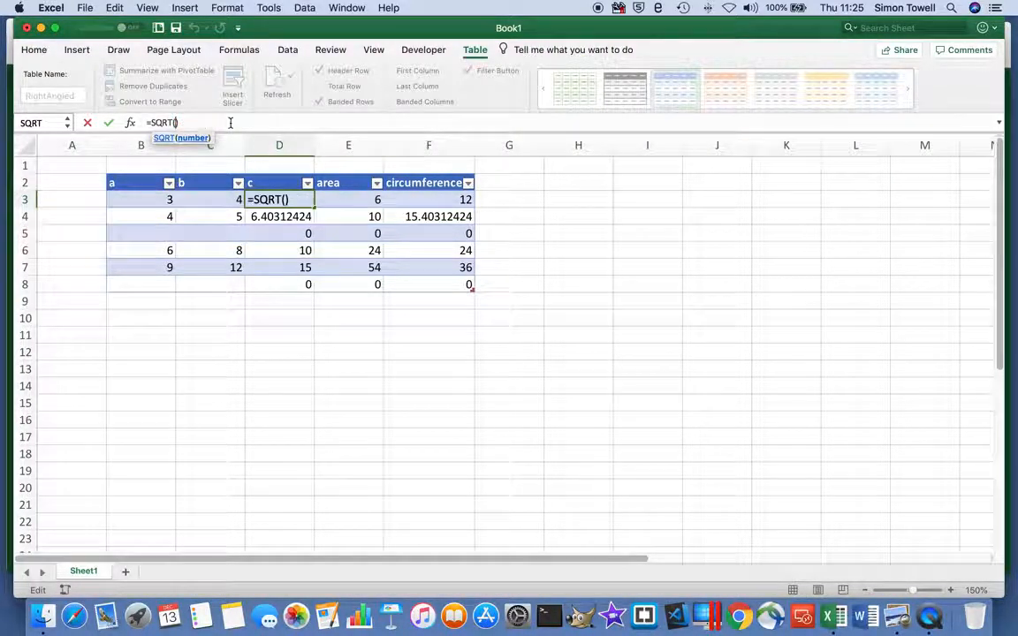
{"action": "left_click", "coordinate": [152, 200]}
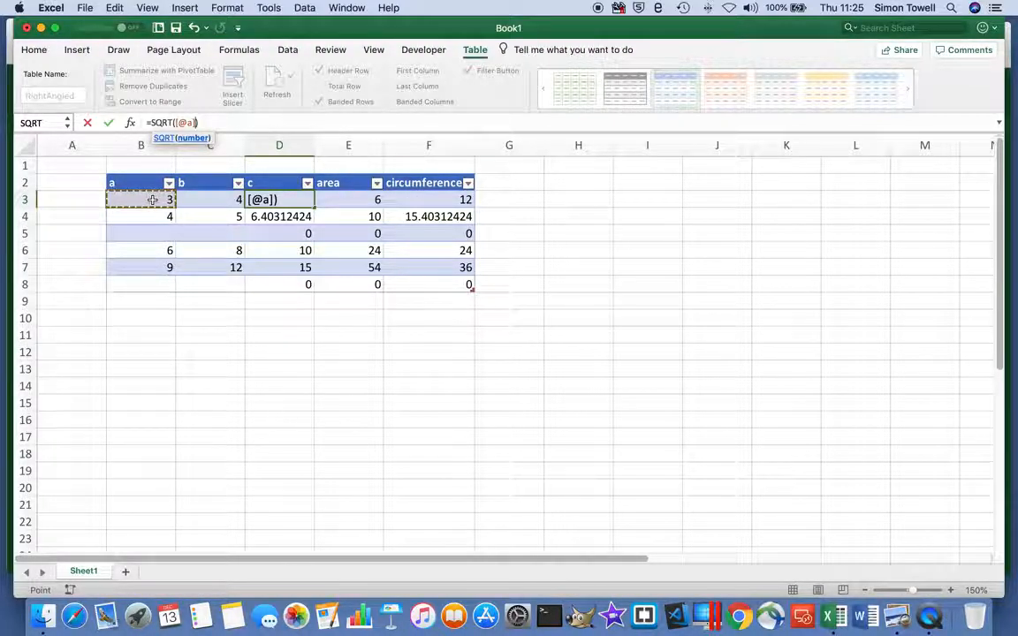
{"action": "left_click", "coordinate": [152, 199]}
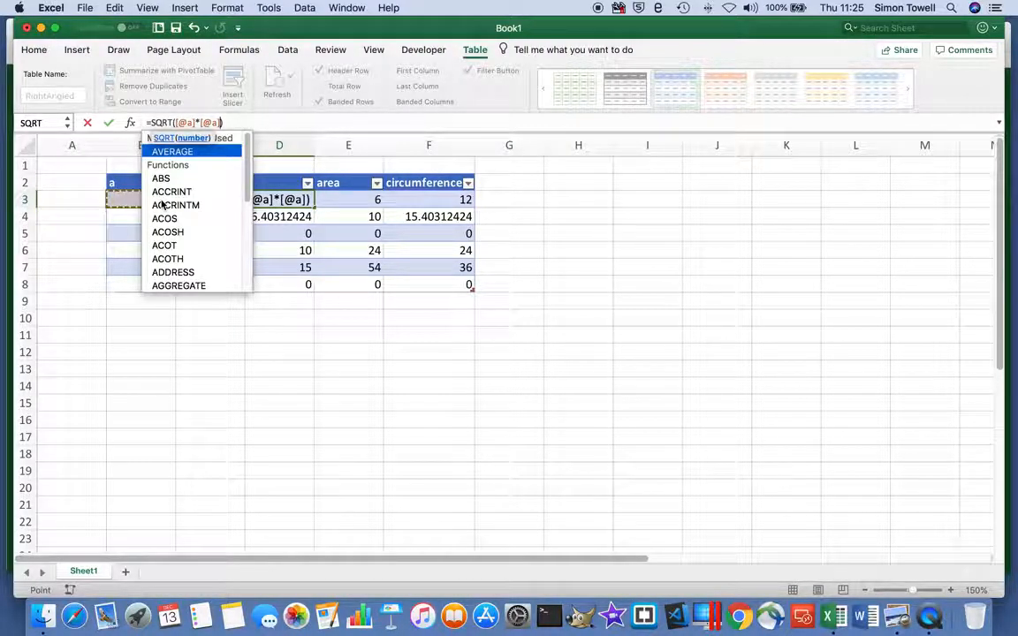
{"action": "type", "text": "+"}
{"action": "left_click", "coordinate": [209, 201]}
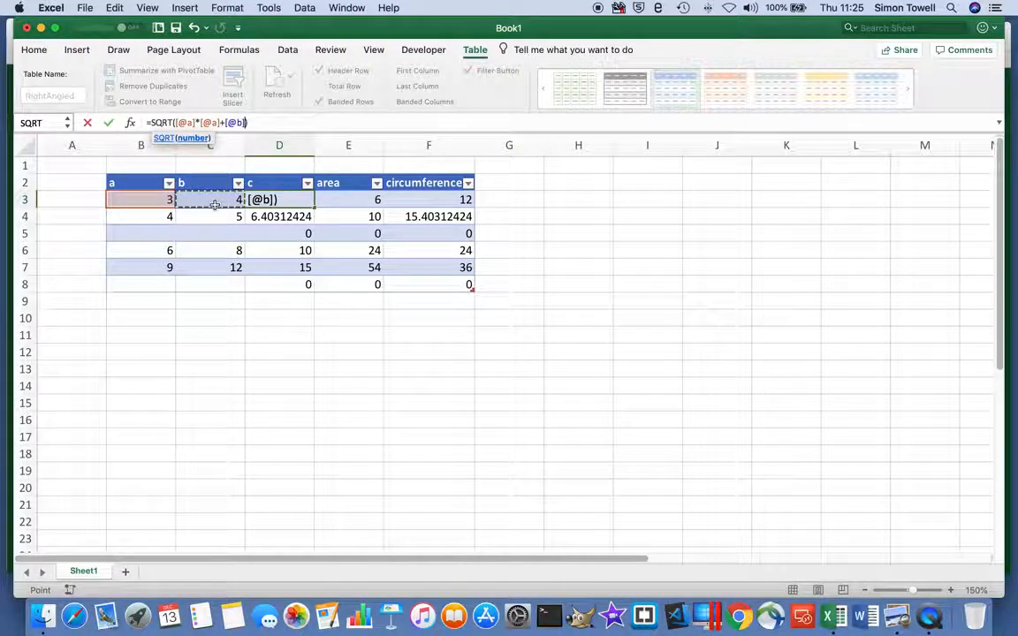
{"action": "type", "text": "*"}
{"action": "left_click", "coordinate": [214, 204]}
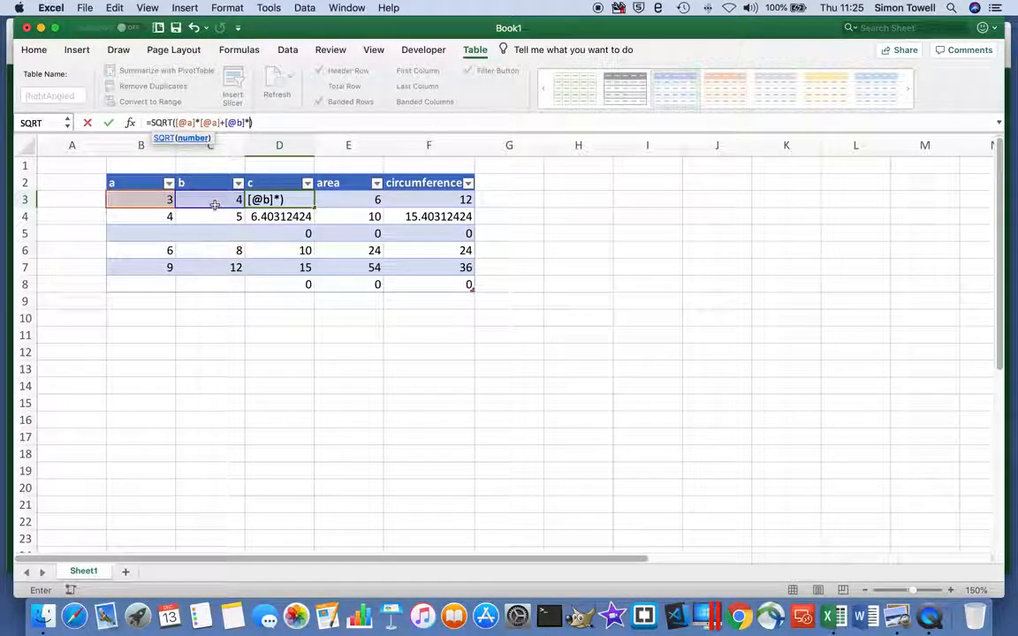
{"action": "key", "text": "Return"}
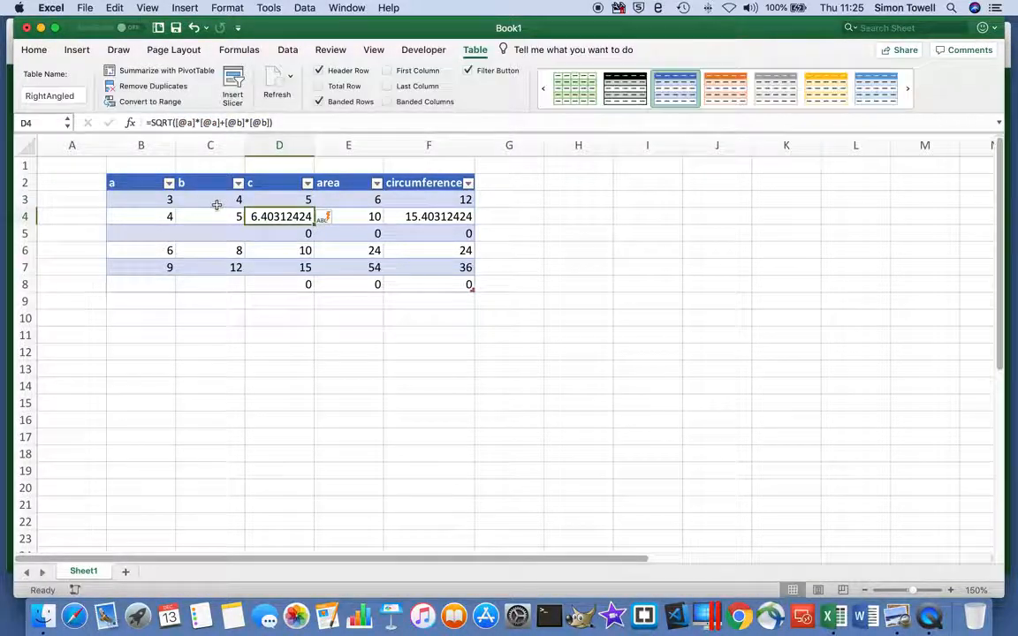
{"action": "left_click", "coordinate": [287, 234]}
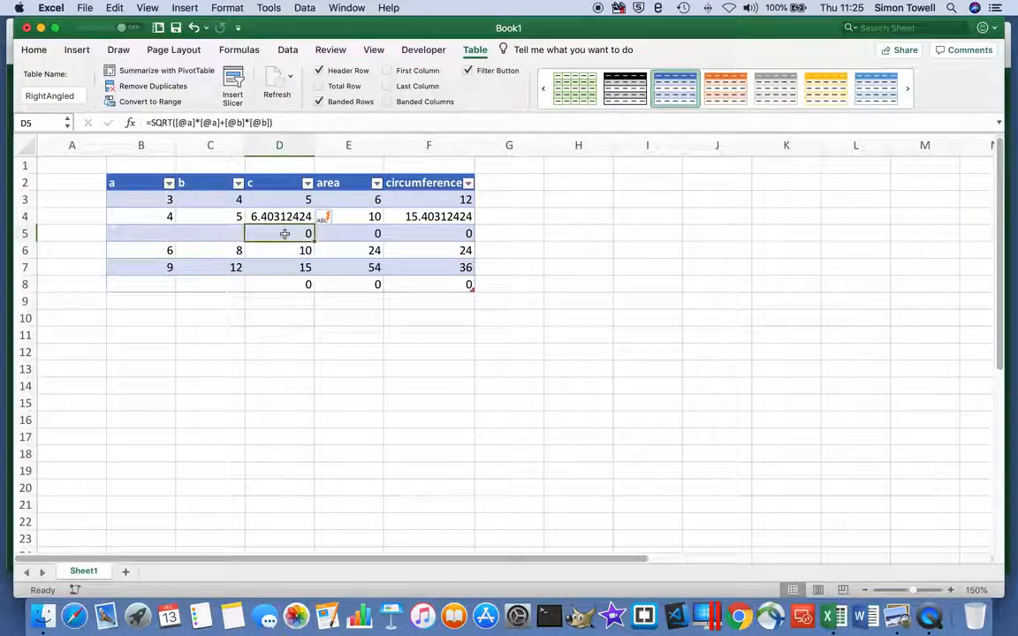
Check the structured-reference formulas for side c in D3:D8, including the empty rows.
{"action": "left_click", "coordinate": [284, 251]}
{"action": "left_click", "coordinate": [284, 269]}
{"action": "left_click", "coordinate": [281, 281]}
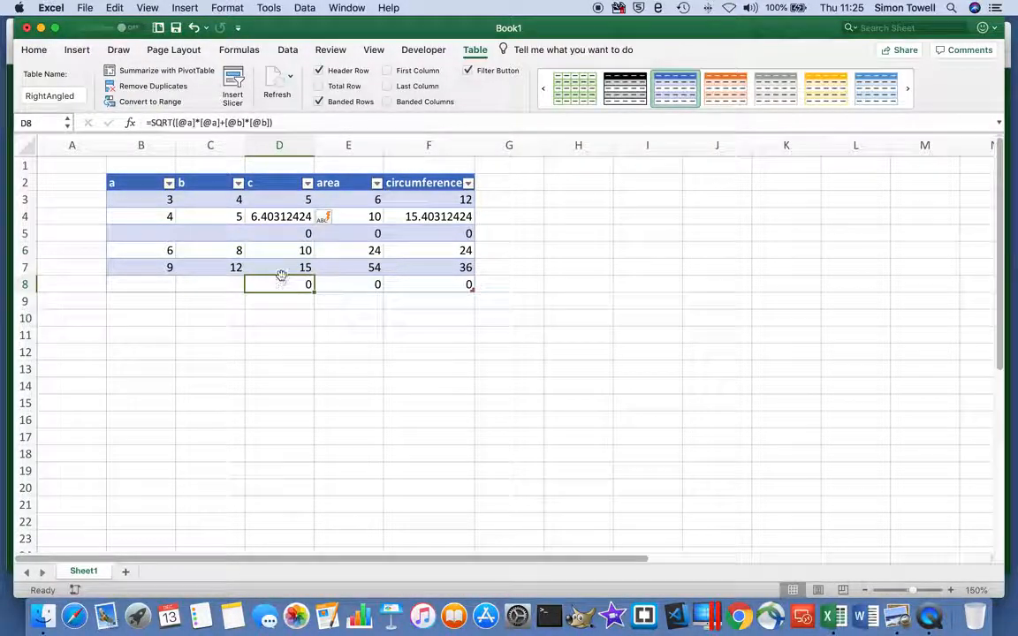
{"action": "left_click", "coordinate": [282, 233]}
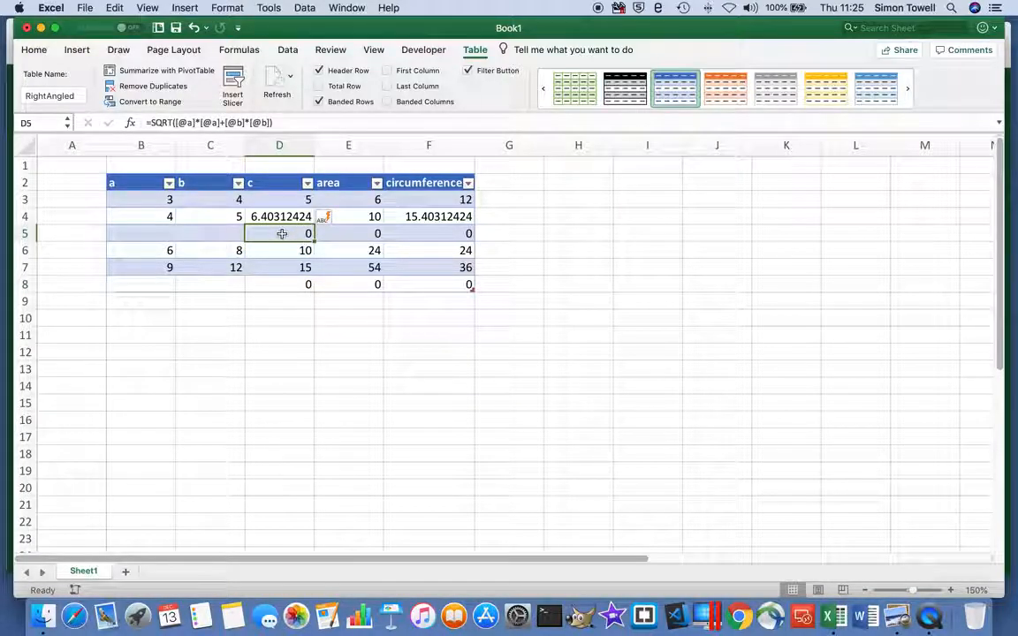
{"action": "scroll", "coordinate": [282, 232], "scroll_direction": "right", "scroll_amount": 1}
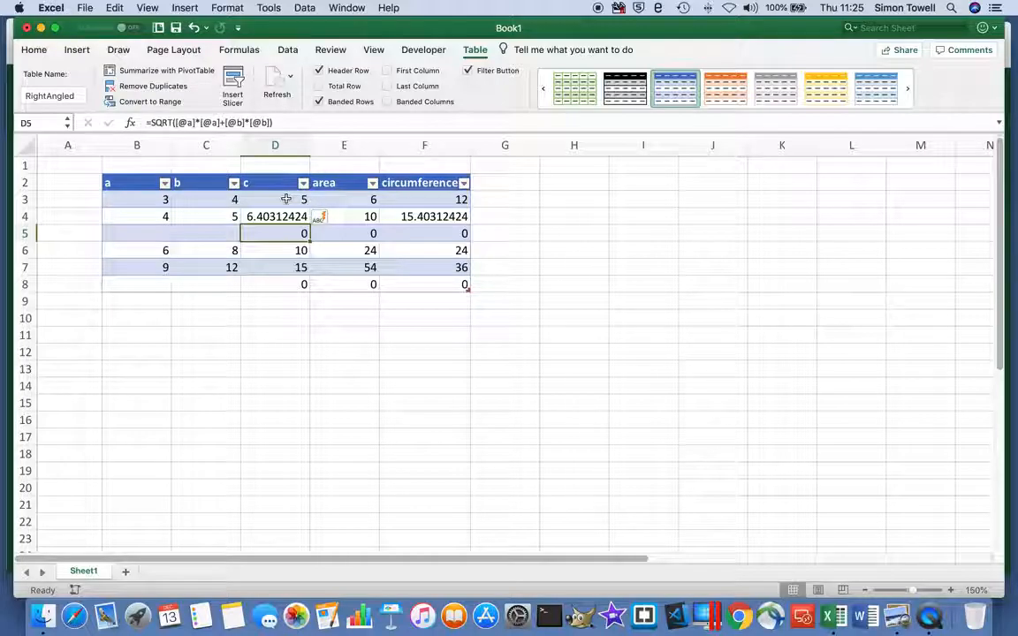
{"action": "left_click", "coordinate": [285, 200]}
{"action": "left_click", "coordinate": [281, 216]}
{"action": "left_click", "coordinate": [279, 234]}
{"action": "left_click", "coordinate": [281, 251]}
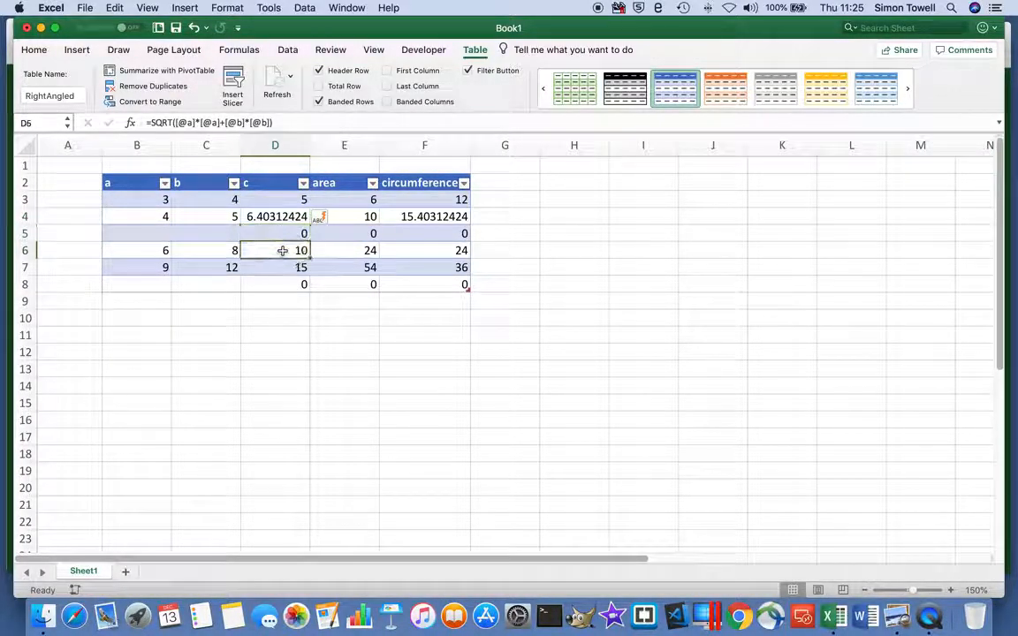
Replace the area formula in E3 with =[@a]*[@b]/2 and check it in the rows below.
{"action": "left_click", "coordinate": [343, 199]}
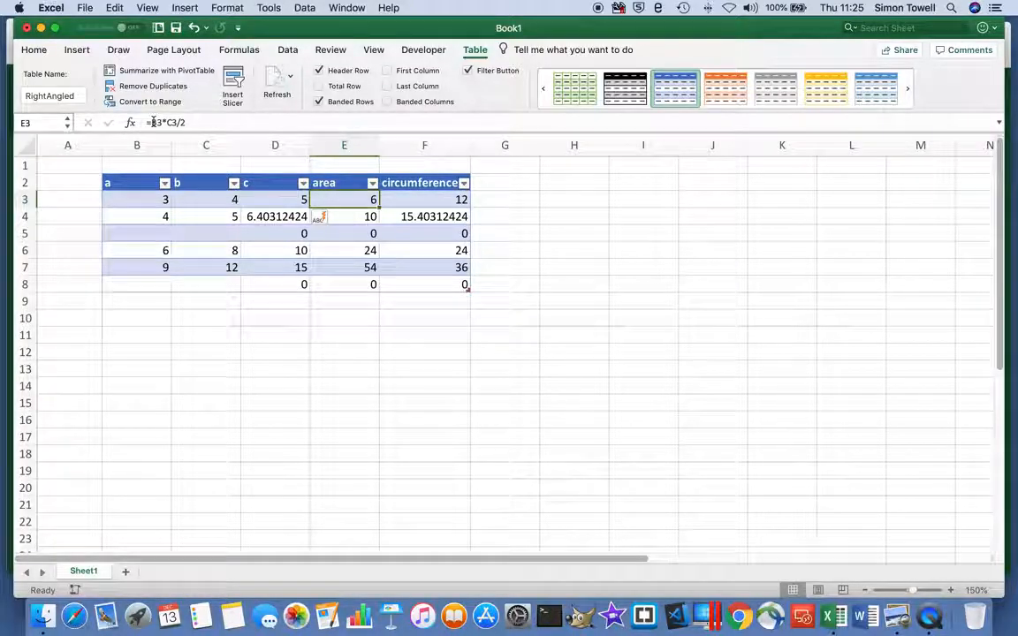
{"action": "left_click_drag", "start_coordinate": [150, 122], "coordinate": [196, 122]}
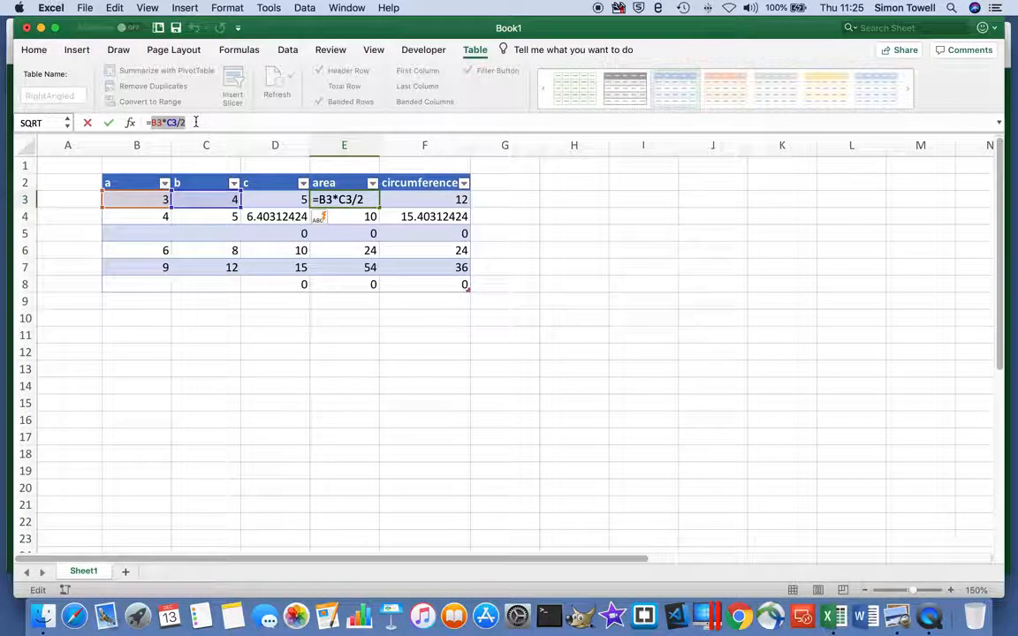
{"action": "key", "text": "BackSpace"}
{"action": "left_click", "coordinate": [141, 199]}
{"action": "type", "text": "*"}
{"action": "left_click", "coordinate": [211, 201]}
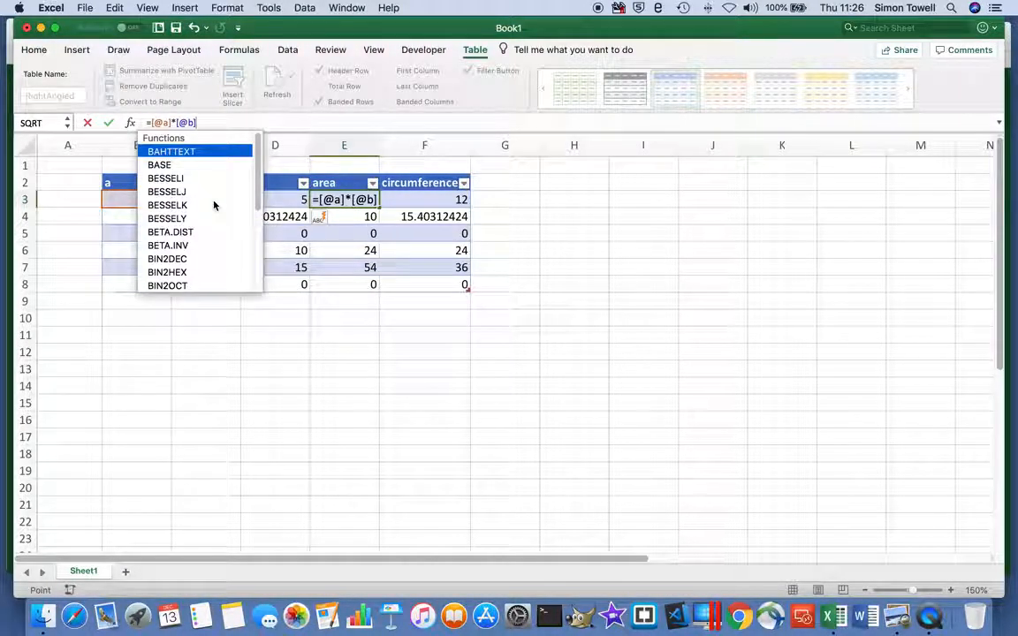
{"action": "type", "text": "/2"}
{"action": "key", "text": "Return"}
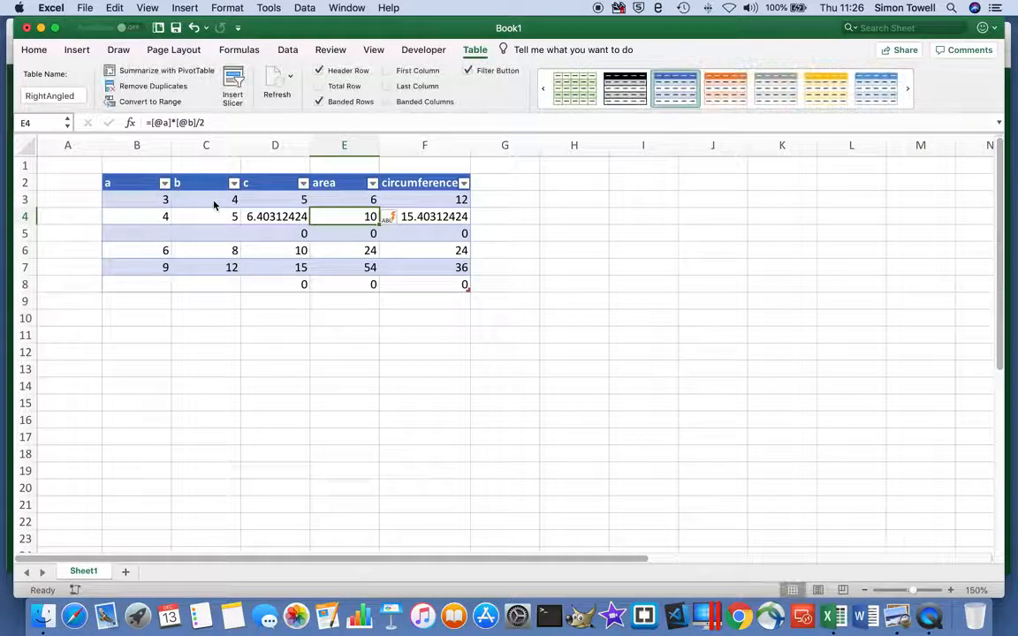
{"action": "left_click", "coordinate": [345, 239]}
{"action": "left_click", "coordinate": [350, 252]}
{"action": "left_click", "coordinate": [349, 266]}
Replace the circumference formula in F3 with =SUM(RightAngled[@[a]:[c]]) and check it in F5.
{"action": "left_click", "coordinate": [423, 200]}
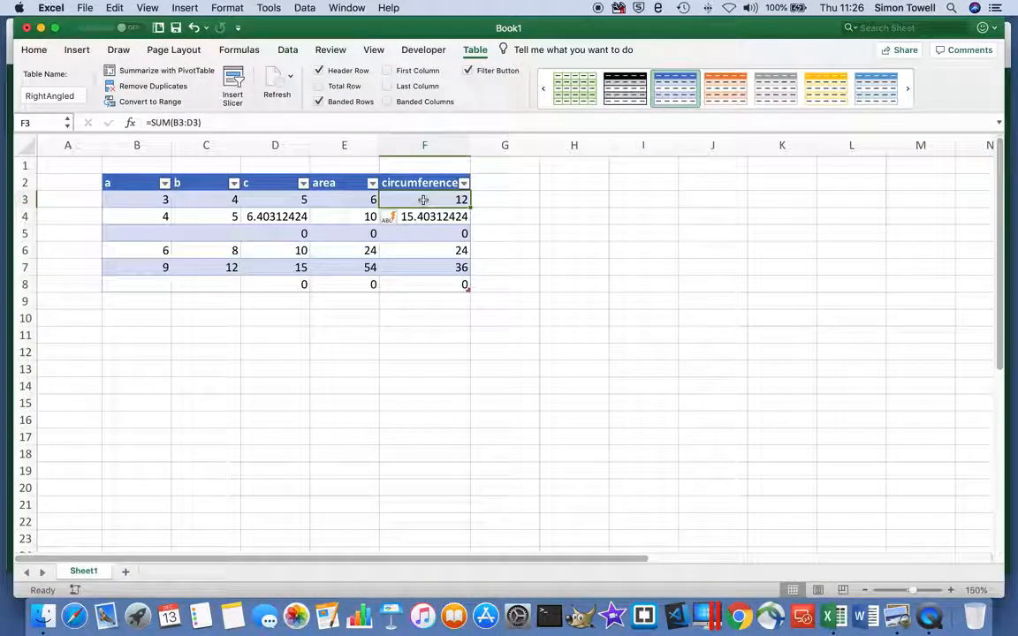
{"action": "left_click_drag", "start_coordinate": [174, 122], "coordinate": [200, 123]}
{"action": "key", "text": "BackSpace"}
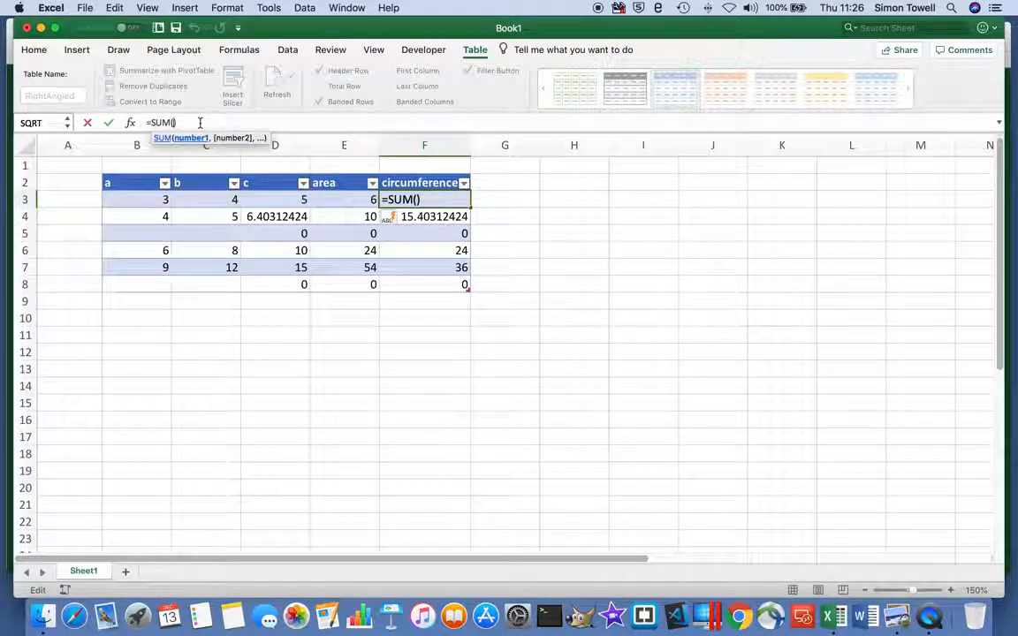
{"action": "left_click_drag", "start_coordinate": [139, 200], "coordinate": [263, 200]}
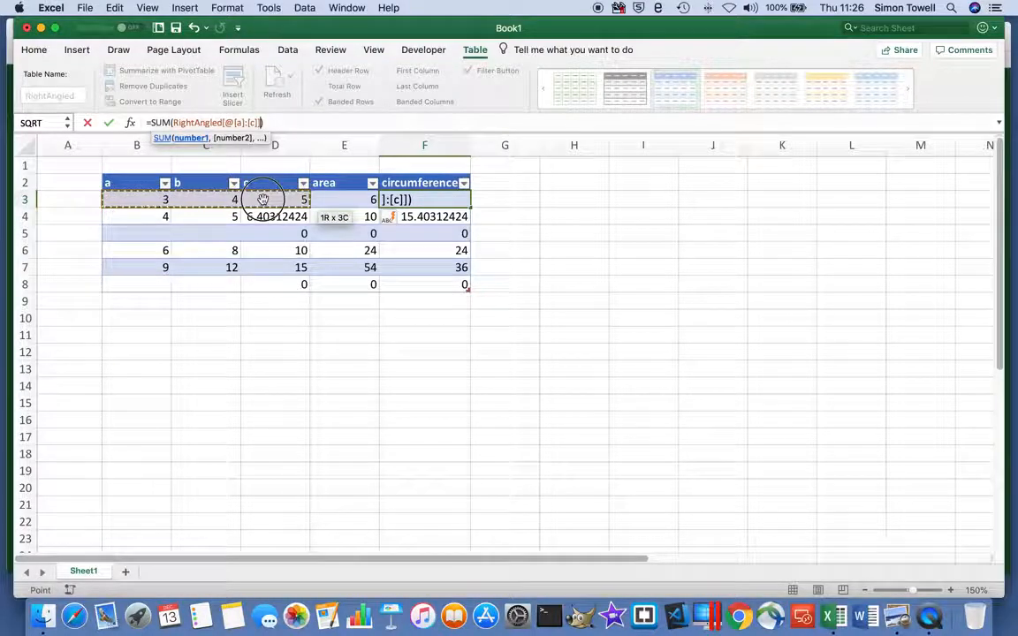
{"action": "key", "text": "Return"}
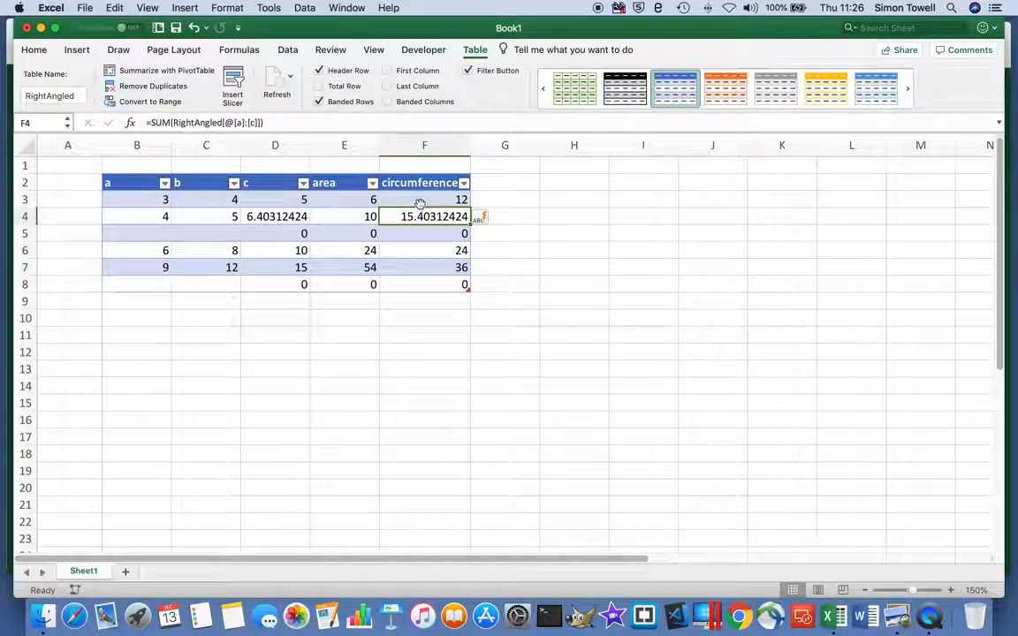
{"action": "left_click", "coordinate": [423, 231]}
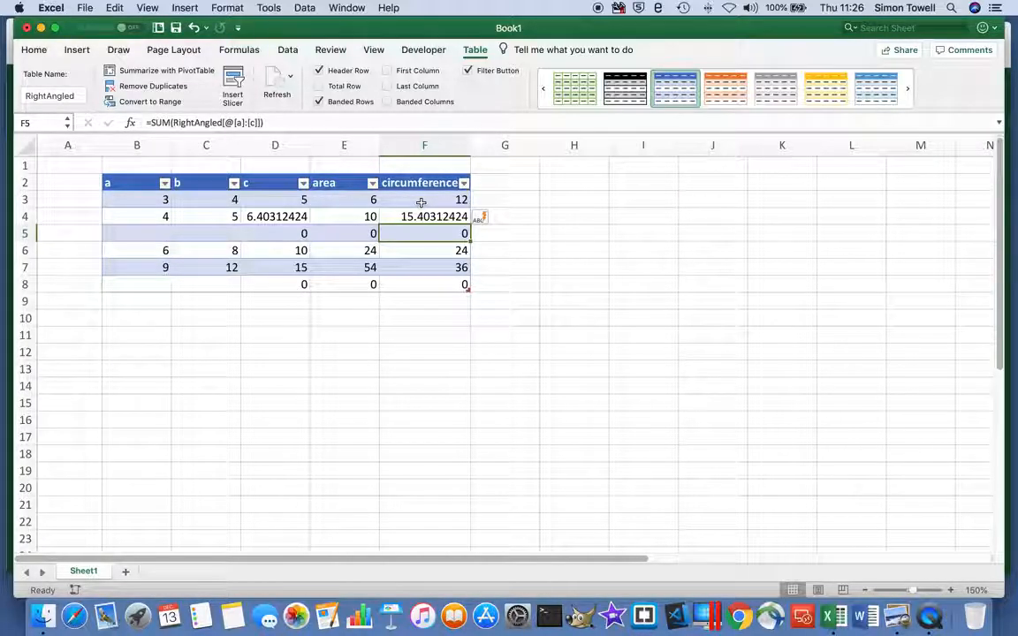
{"action": "scroll", "coordinate": [337, 175], "scroll_direction": "right", "scroll_amount": 1}
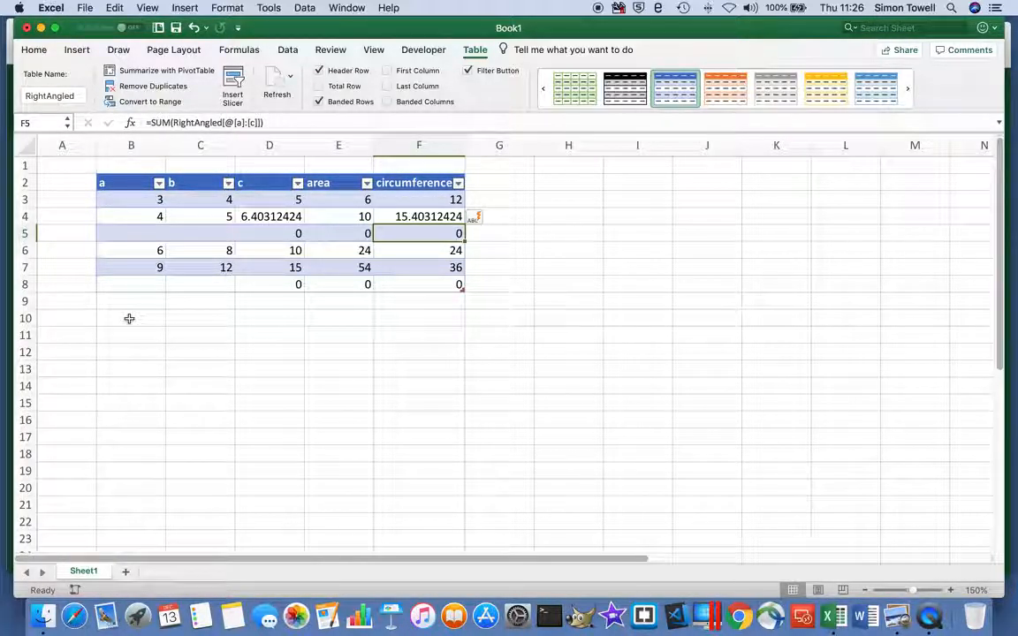
Enter 5 and 6 as sides a and b in the empty row 5.
{"action": "left_click", "coordinate": [151, 233]}
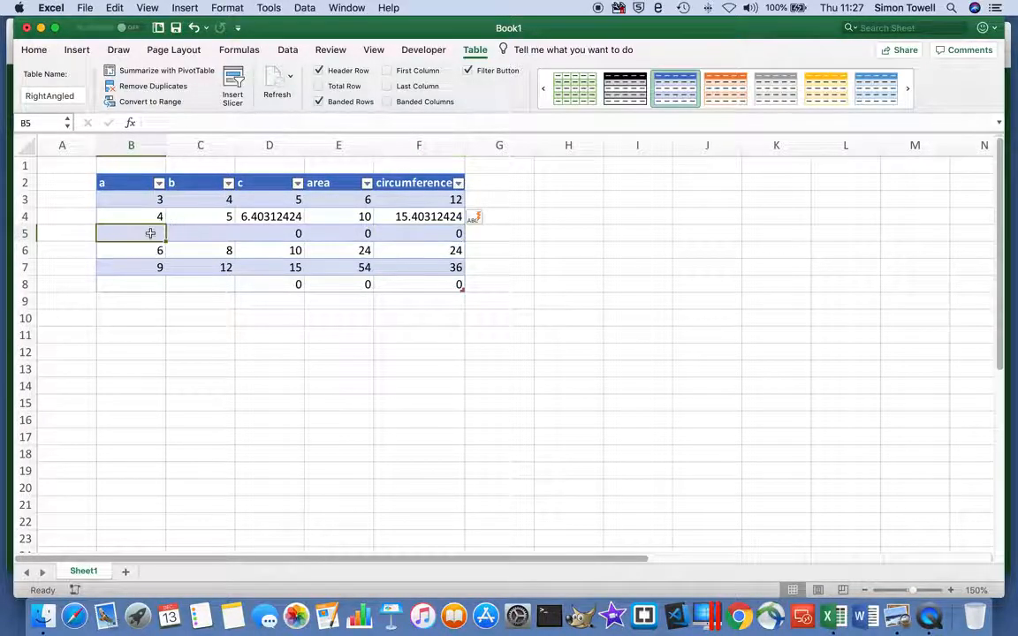
{"action": "type", "text": "5"}
{"action": "left_click", "coordinate": [223, 232]}
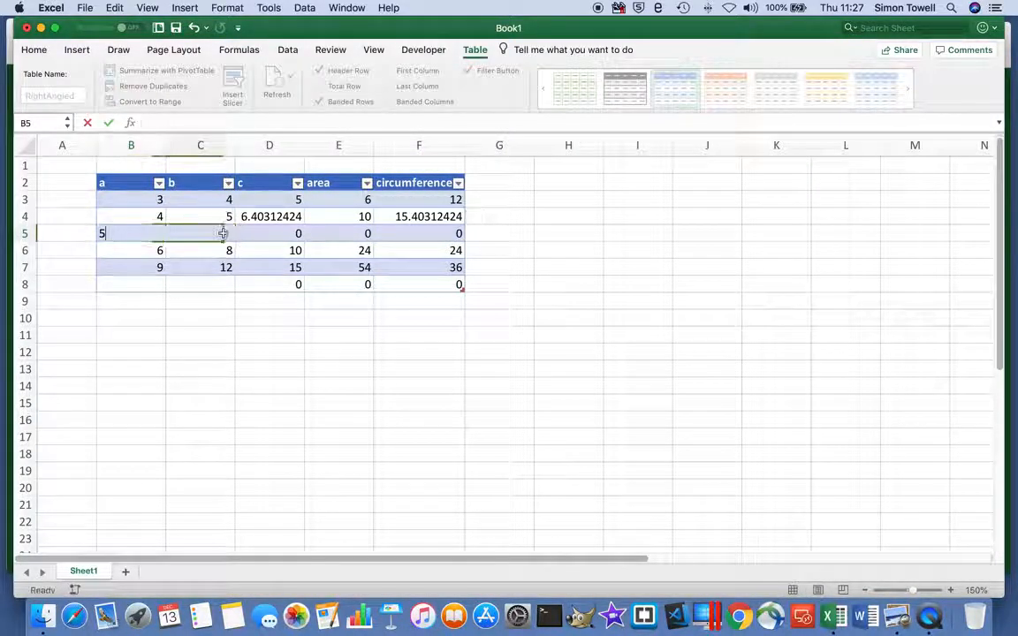
{"action": "type", "text": "6"}
{"action": "left_click", "coordinate": [266, 244]}
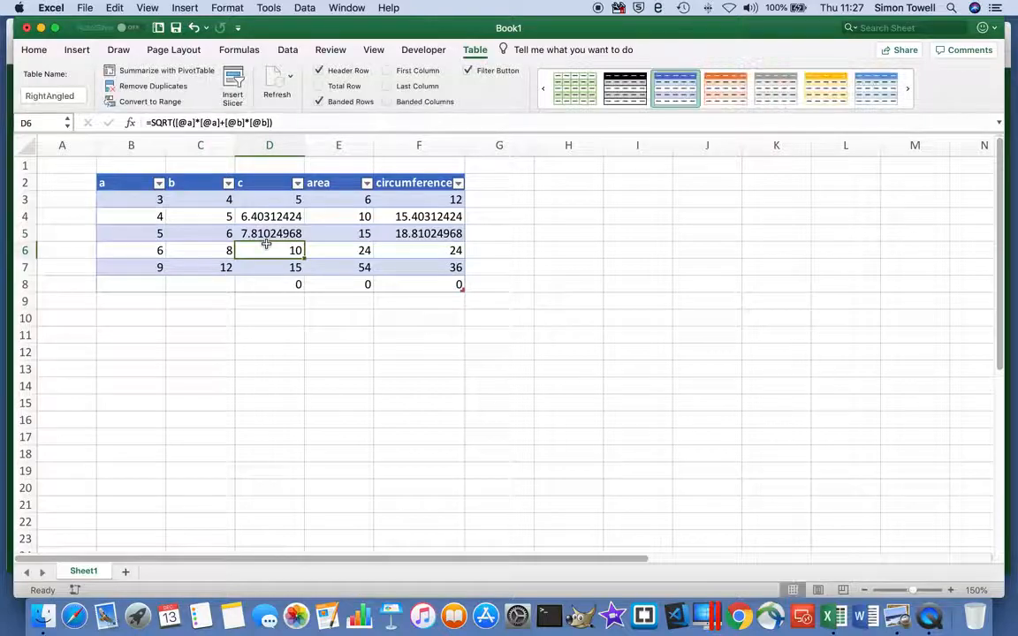
Enter 10 and 11 as sides a and b in row 8, the table's last row.
{"action": "left_click", "coordinate": [152, 284]}
{"action": "type", "text": "10"}
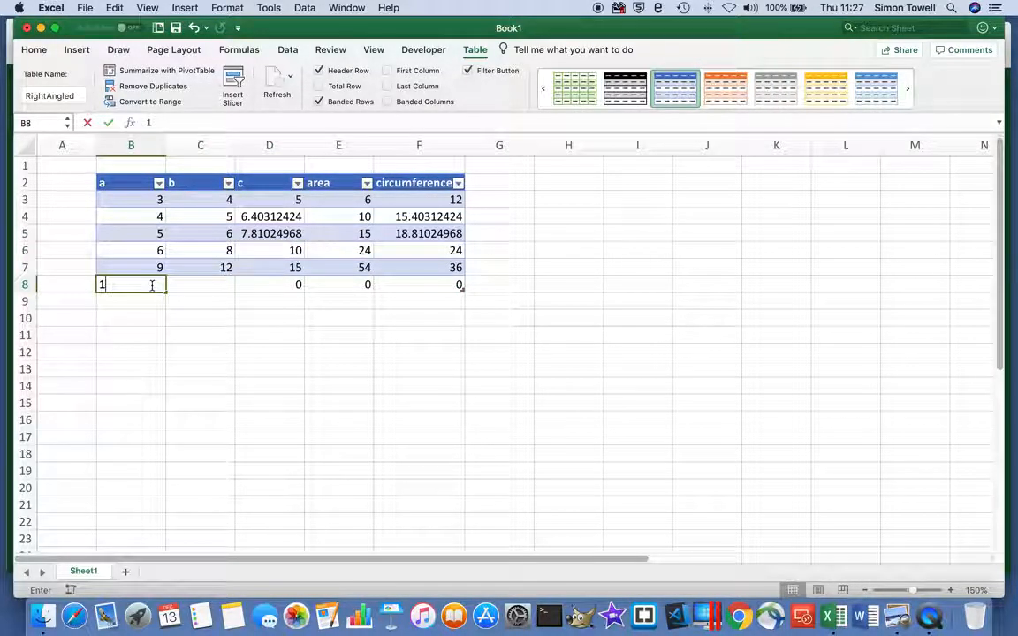
{"action": "left_click", "coordinate": [216, 283]}
{"action": "type", "text": "1"}
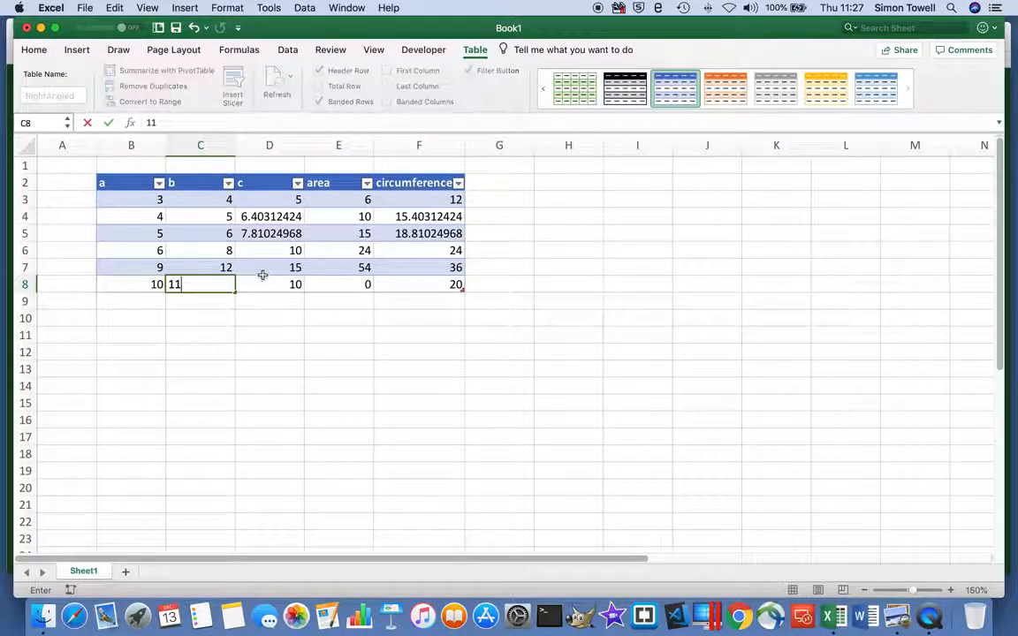
{"action": "type", "text": "1"}
{"action": "left_click", "coordinate": [263, 273]}
Insert a table row above row 6 and enter 5 and 7 as its sides a and b.
{"action": "left_click", "coordinate": [119, 253]}
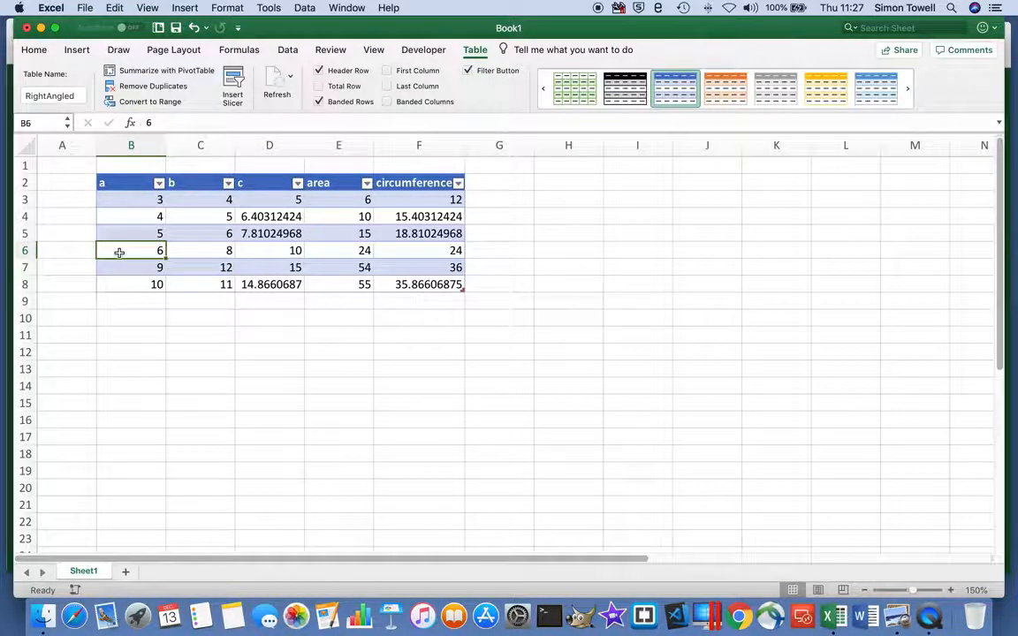
{"action": "right_click", "coordinate": [121, 254]}
{"action": "mouse_move", "coordinate": [256, 379]}
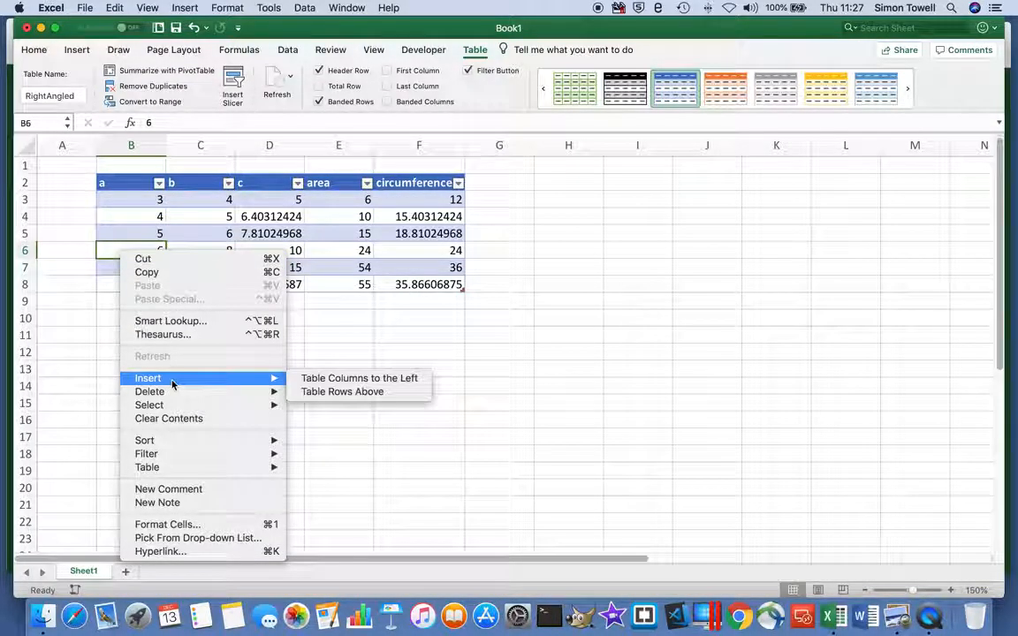
{"action": "left_click", "coordinate": [338, 393]}
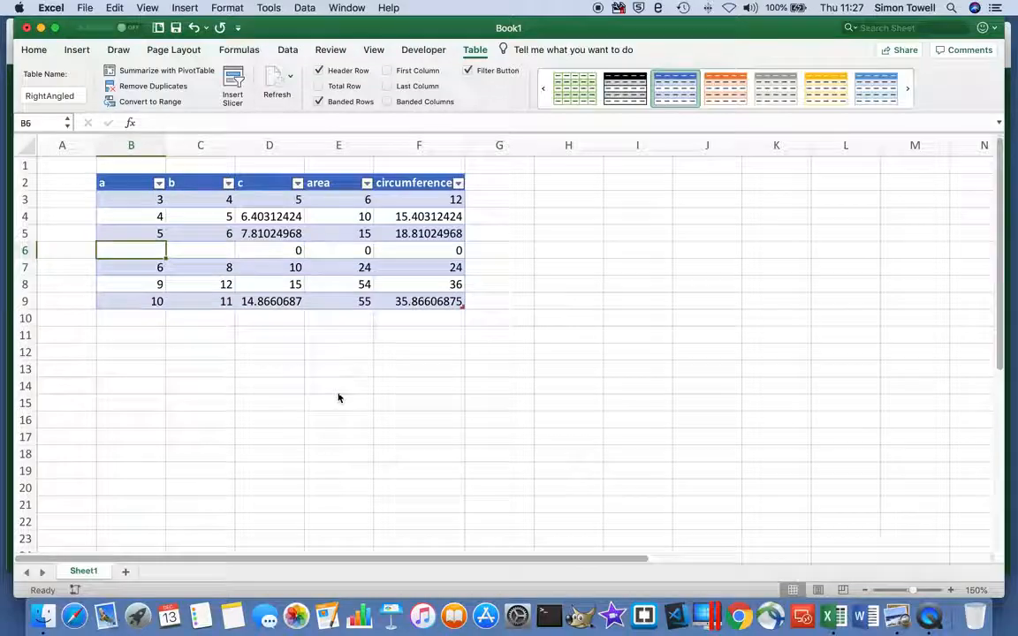
{"action": "type", "text": "5"}
{"action": "key", "text": "Tab"}
{"action": "type", "text": "7"}
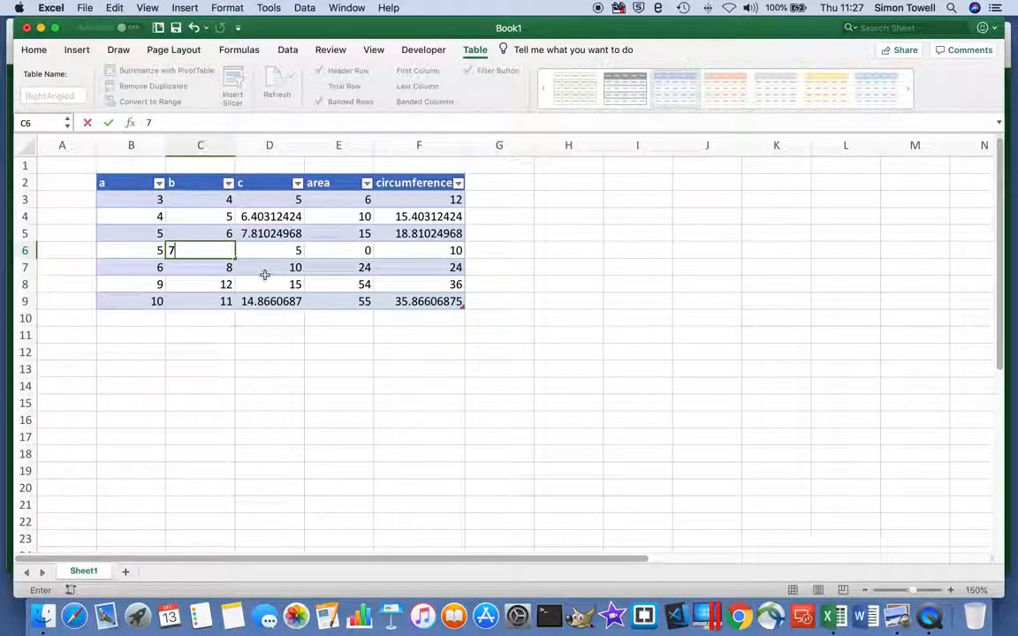
{"action": "left_click", "coordinate": [265, 274]}
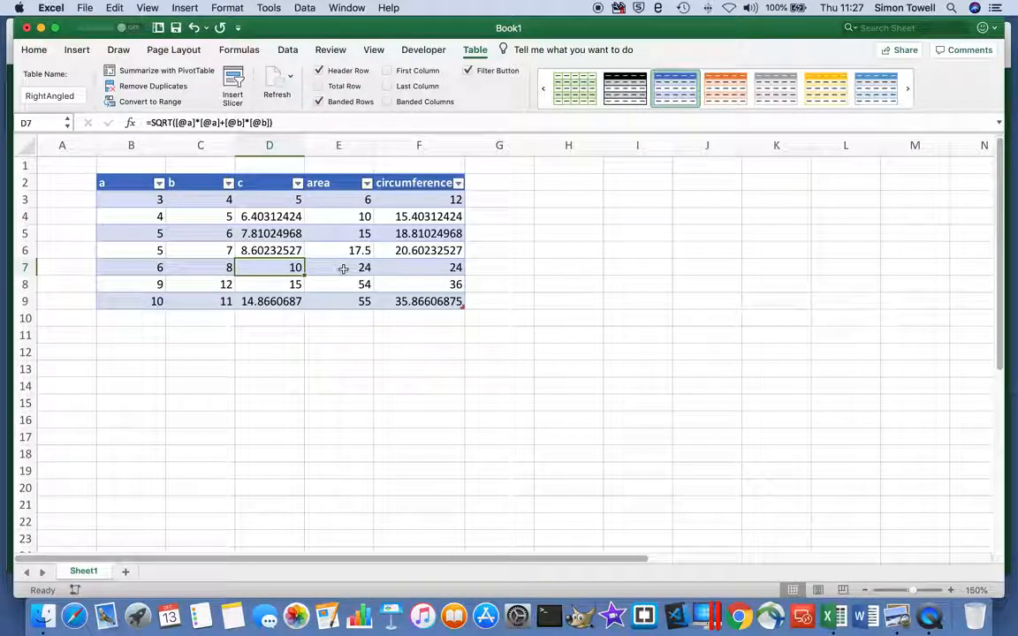
Start an INDEX formula in B12 below the table, using the c column RightAngled[c] as its array.
{"action": "left_click", "coordinate": [147, 353]}
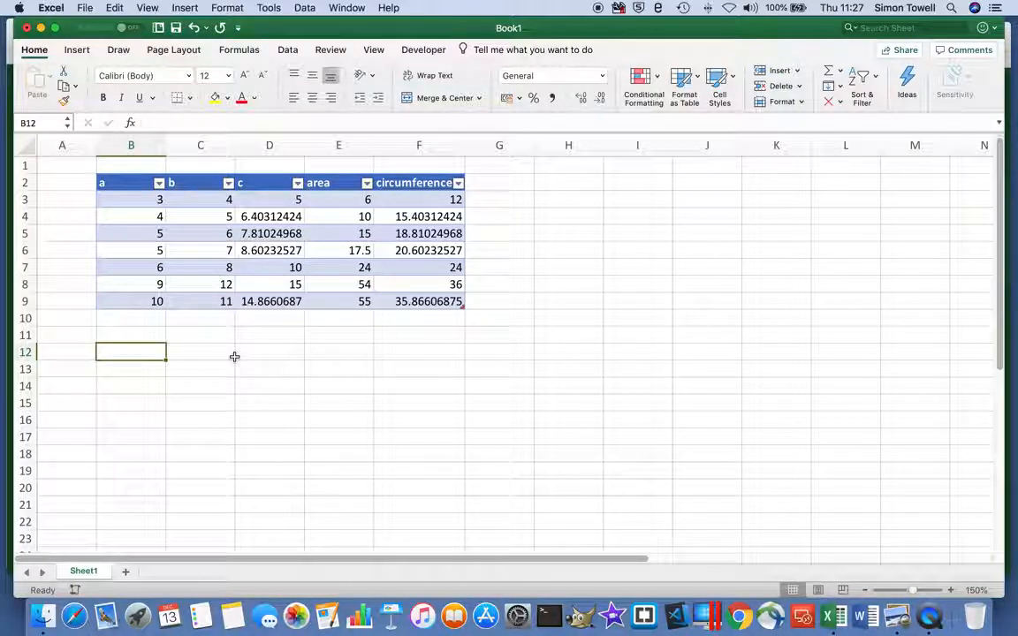
{"action": "left_click", "coordinate": [275, 252]}
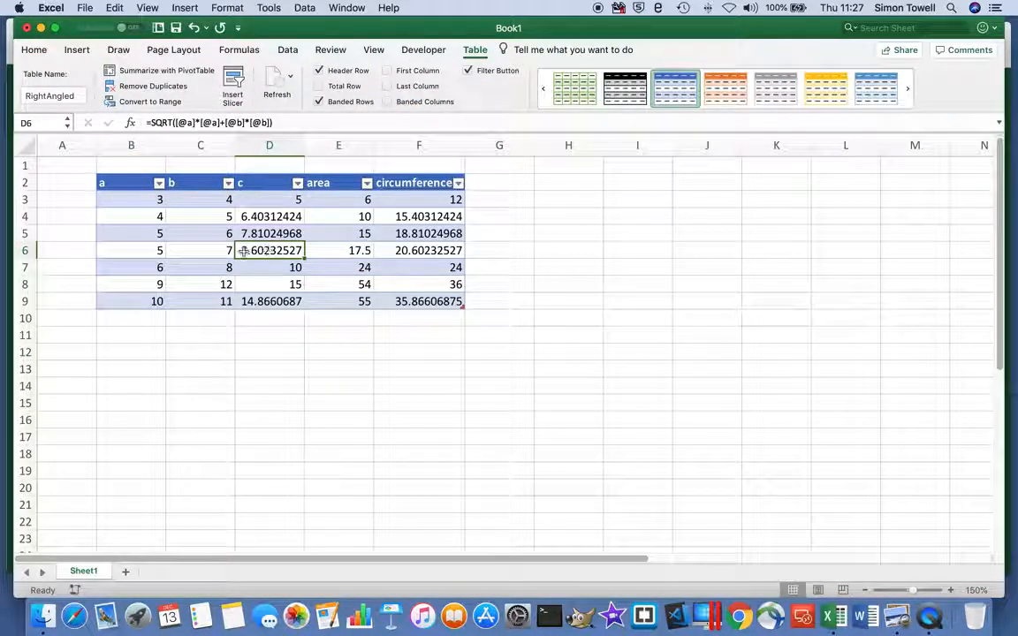
{"action": "left_click", "coordinate": [141, 247]}
{"action": "left_click", "coordinate": [204, 252]}
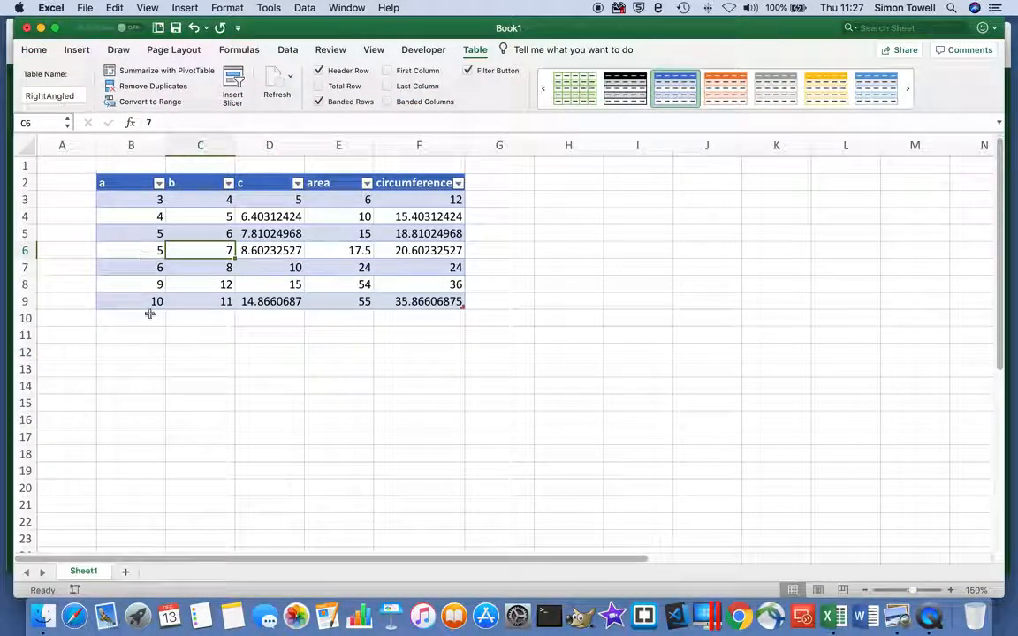
{"action": "left_click", "coordinate": [134, 351]}
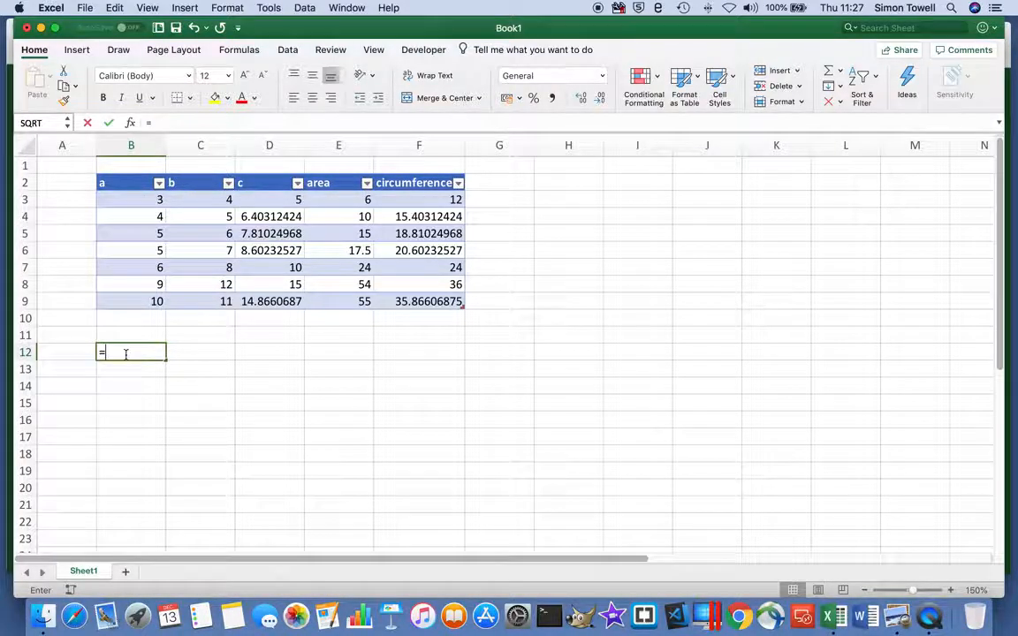
{"action": "type", "text": "index("}
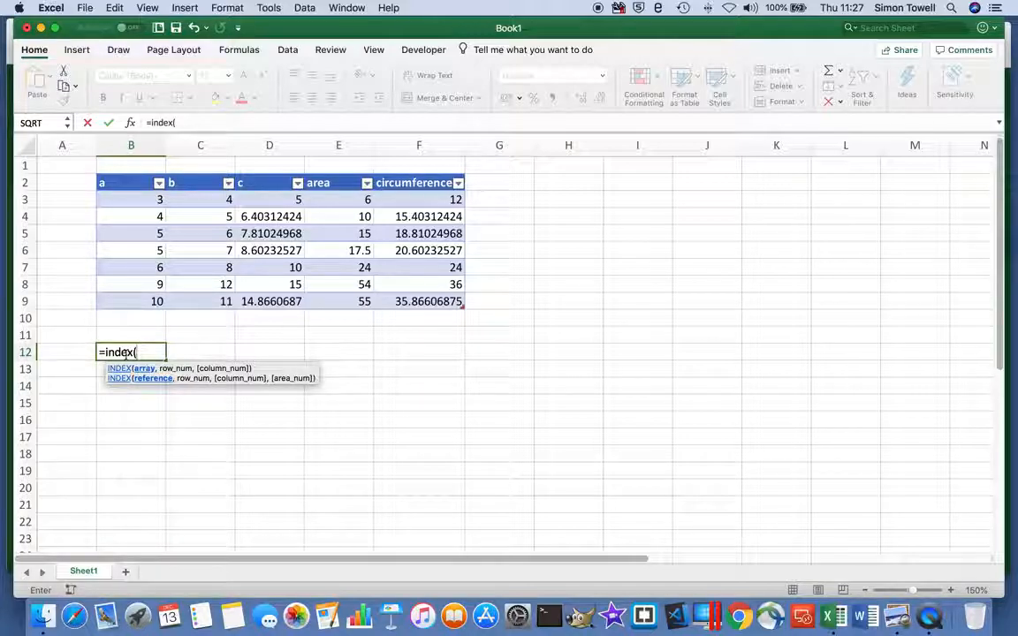
{"action": "left_click_drag", "start_coordinate": [275, 198], "coordinate": [278, 295]}
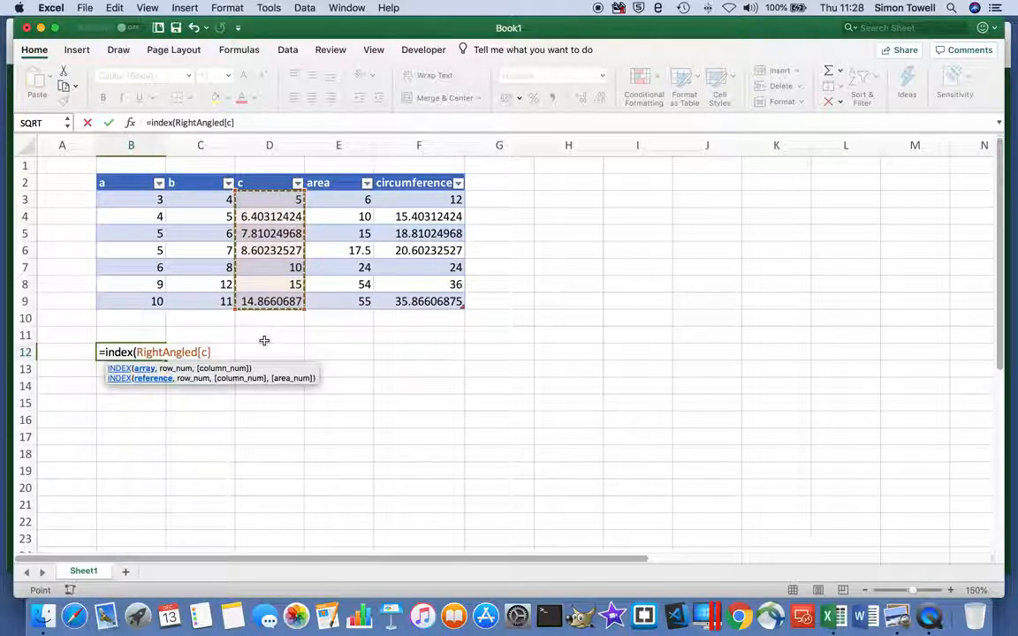
Complete the B12 lookup with MATCH(5&7,RightAngled[a]&RightAngled[b],0) as the row number and check the entered formula.
{"action": "type", "text": ",mat"}
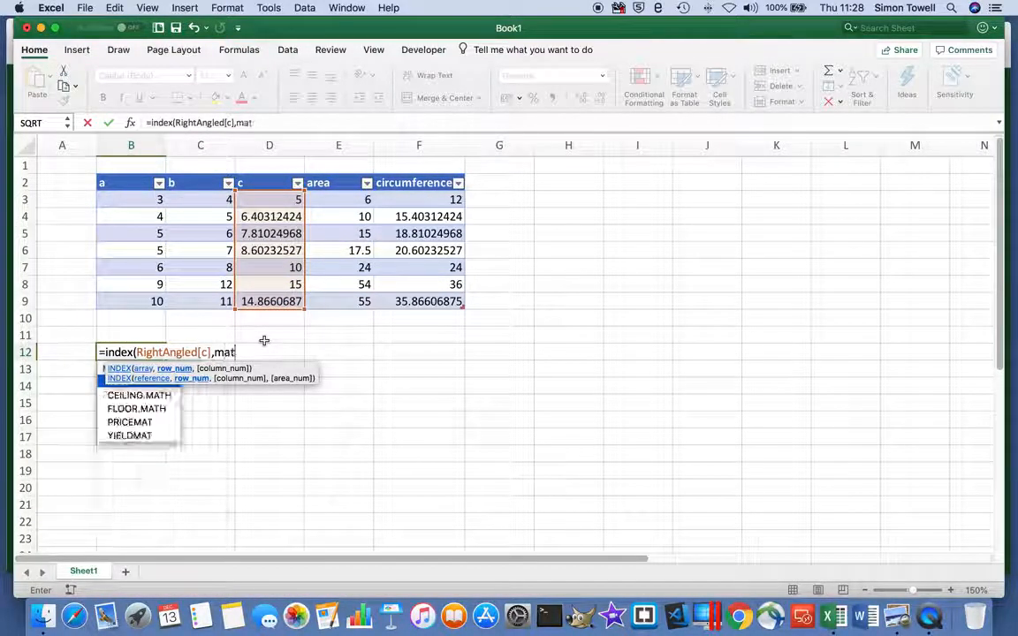
{"action": "type", "text": "ch("}
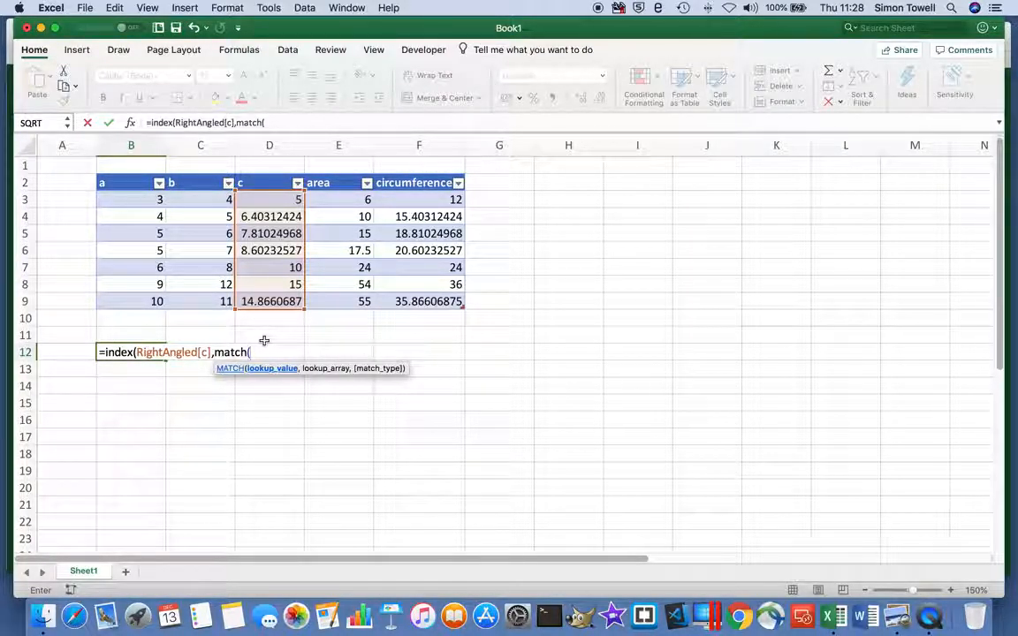
{"action": "type", "text": "5"}
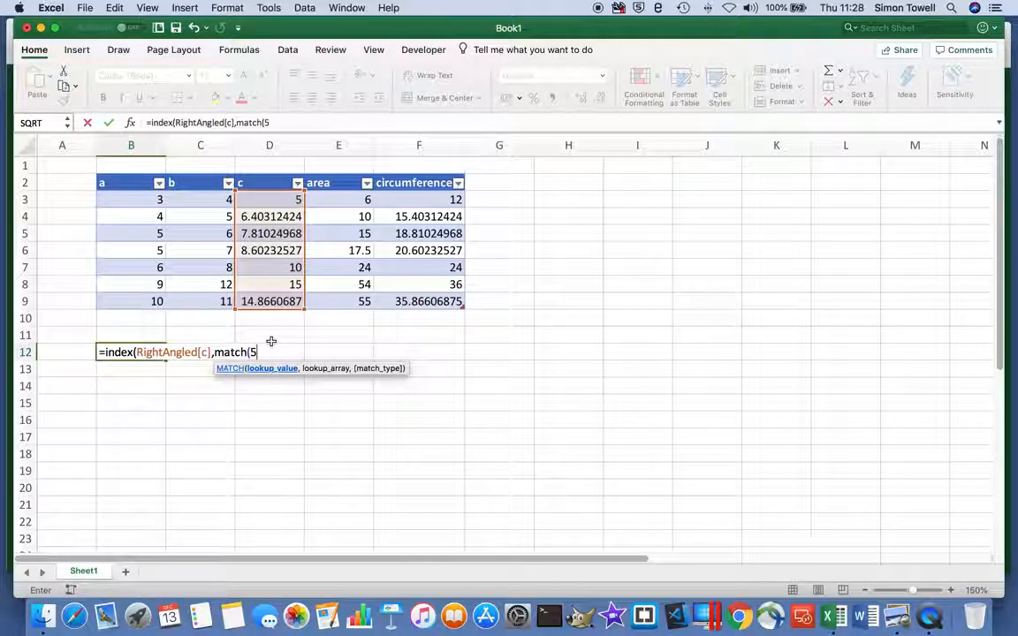
{"action": "type", "text": "&7,"}
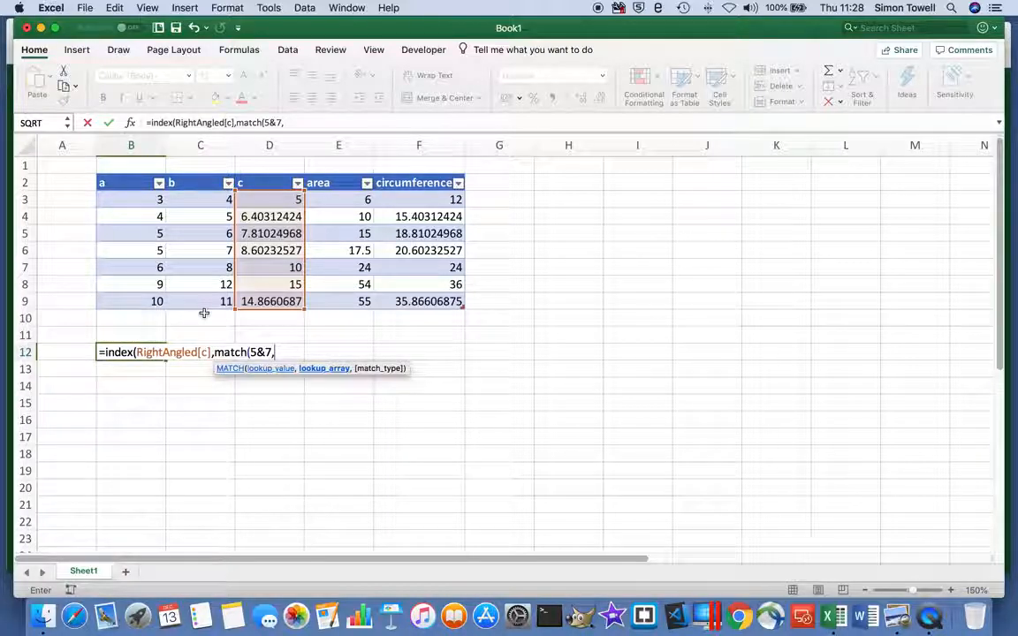
{"action": "left_click_drag", "start_coordinate": [134, 200], "coordinate": [133, 298]}
{"action": "type", "text": "&"}
{"action": "left_click_drag", "start_coordinate": [200, 200], "coordinate": [202, 298]}
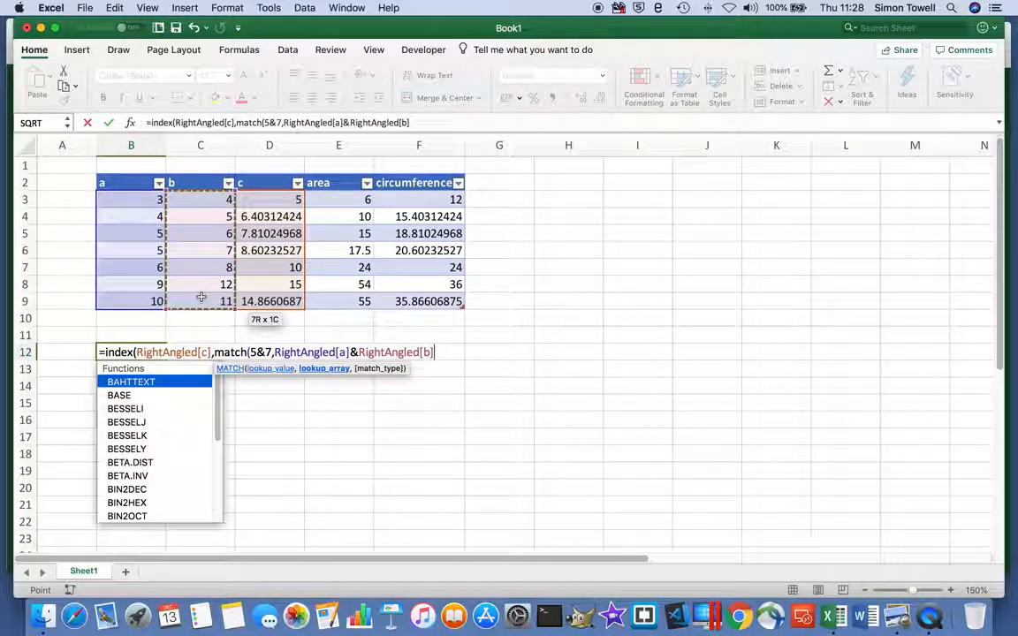
{"action": "type", "text": ","}
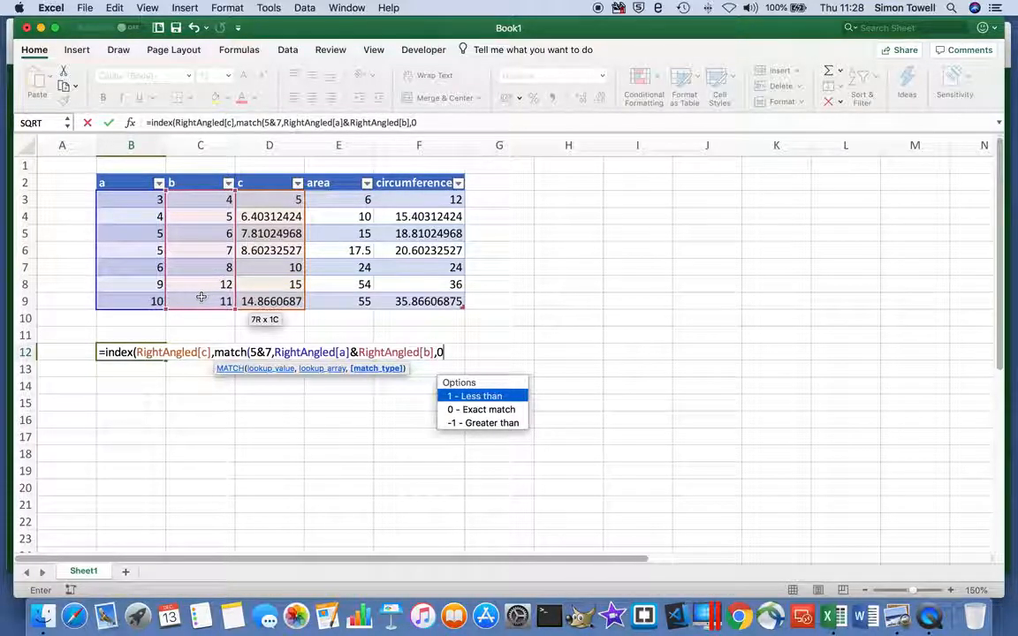
{"action": "type", "text": "0))"}
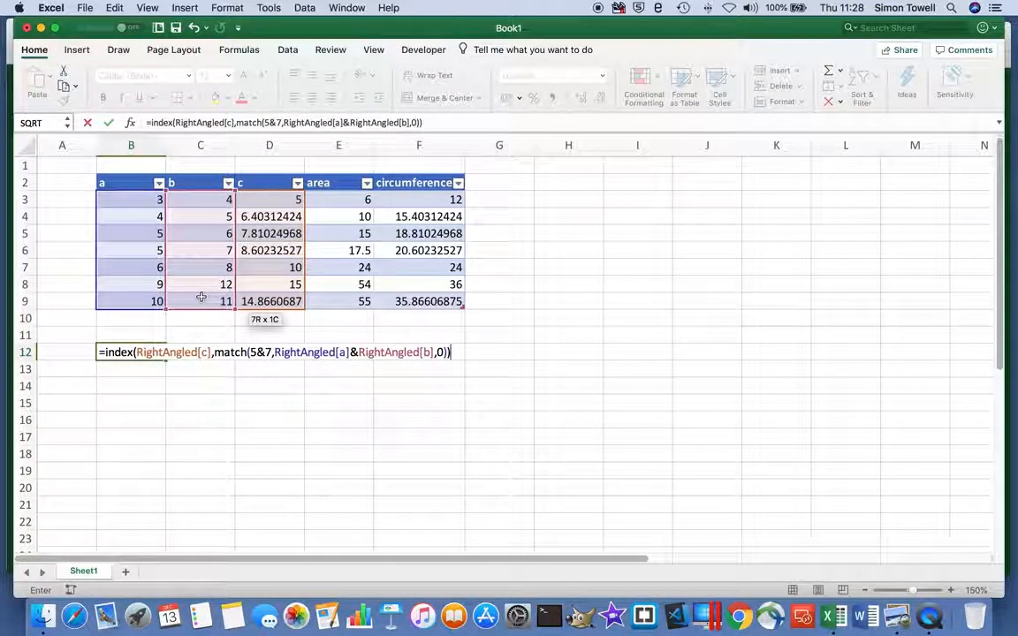
{"action": "key", "text": "Return"}
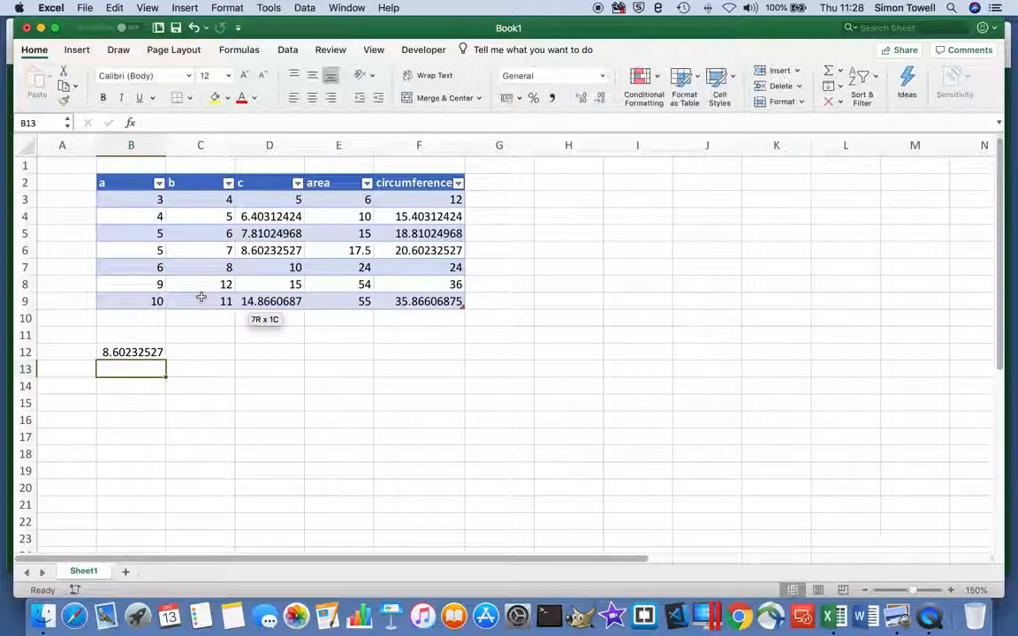
{"action": "left_click", "coordinate": [139, 352]}
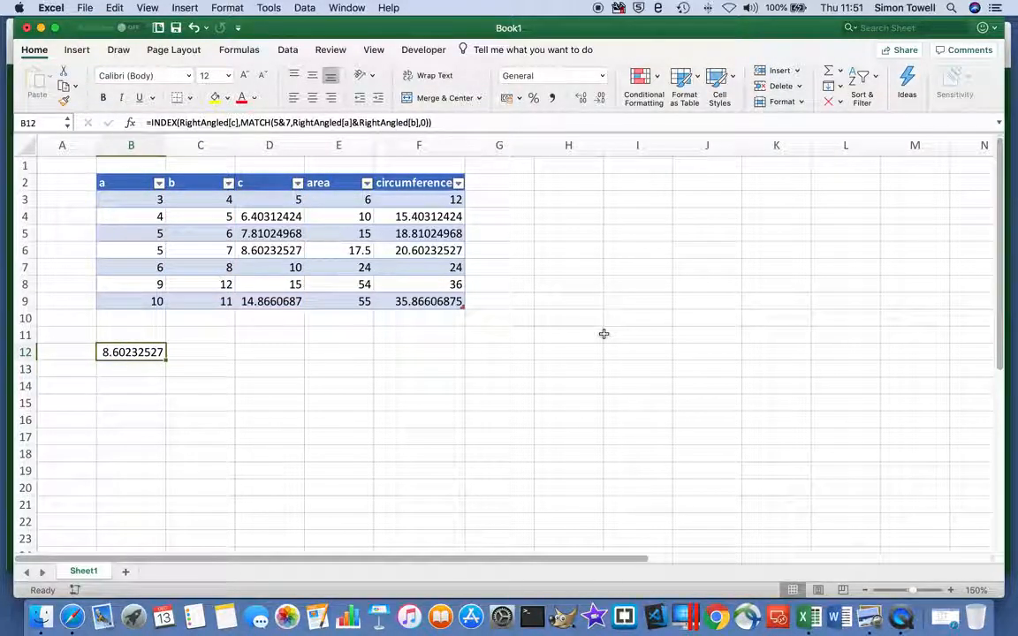